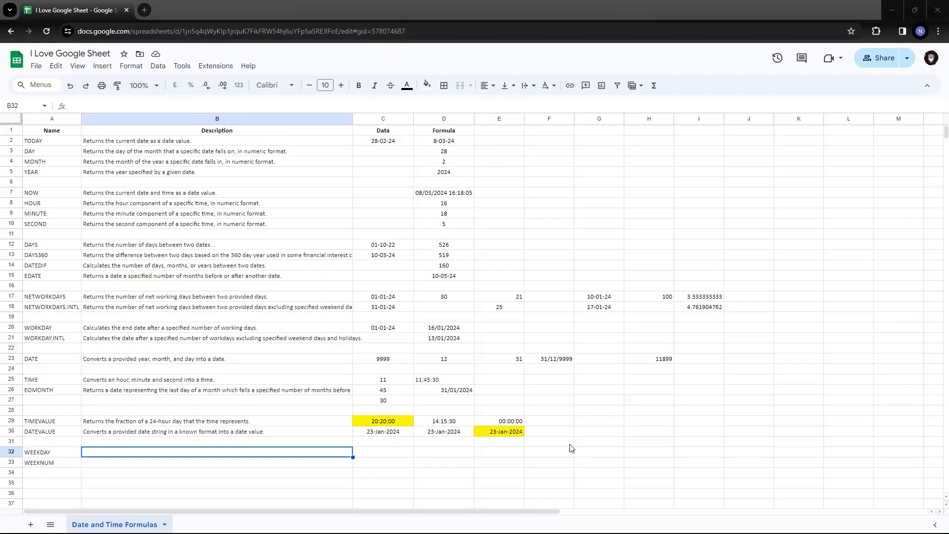
# Step: Enter the WEEKDAY description in B32: "Returns a number representing the day of the week of the date provided."
pyautogui.write('Returns a number representing the day of the week of the date provided.')
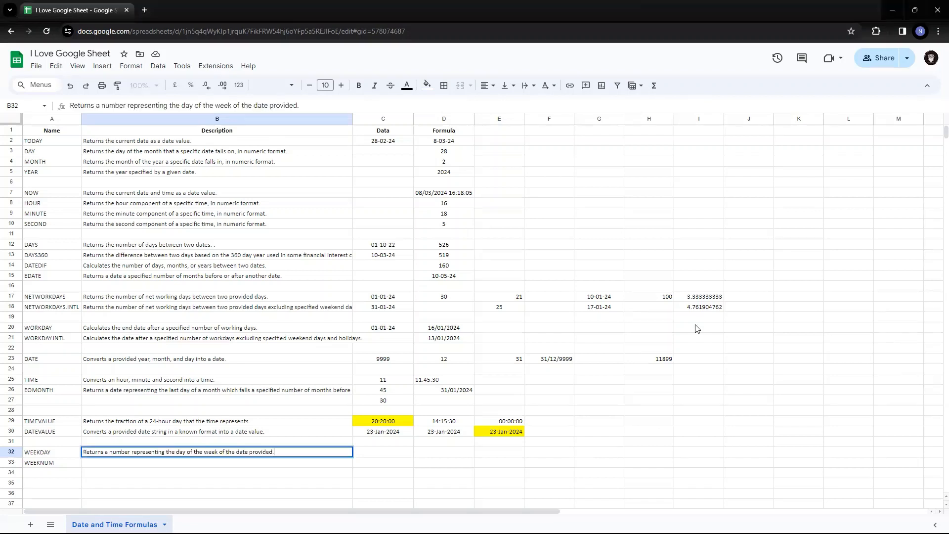
pyautogui.press('Return')
pyautogui.press('Up')
pyautogui.press('Right')
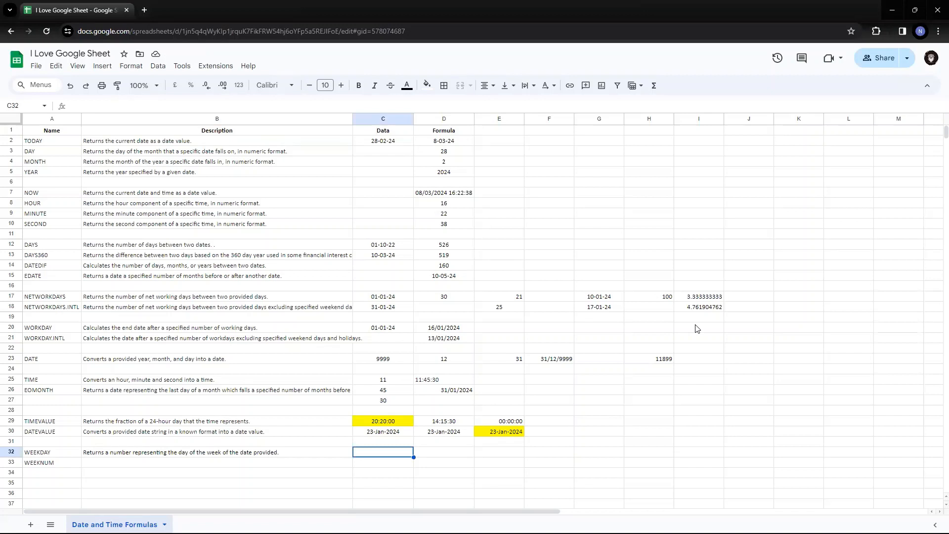
pyautogui.press('Right')
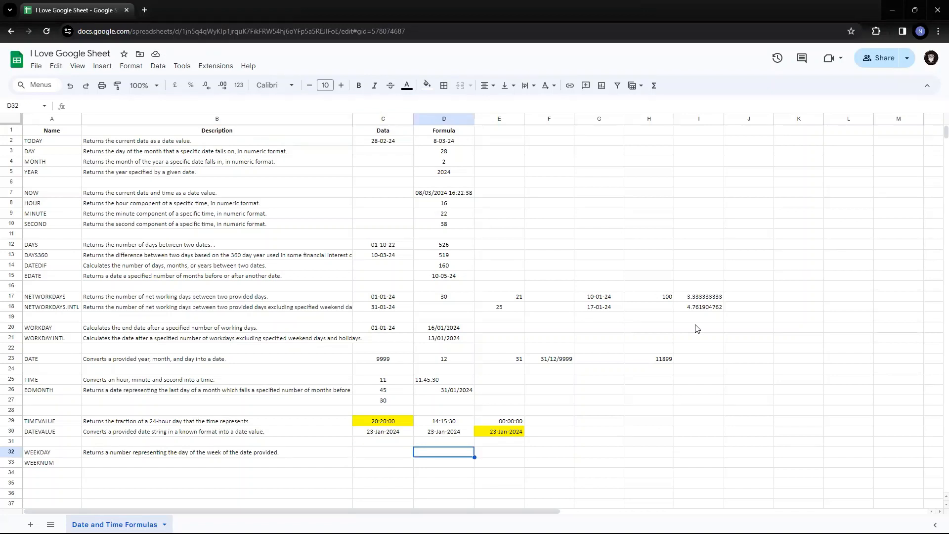
pyautogui.press('Up')
pyautogui.press('Up')
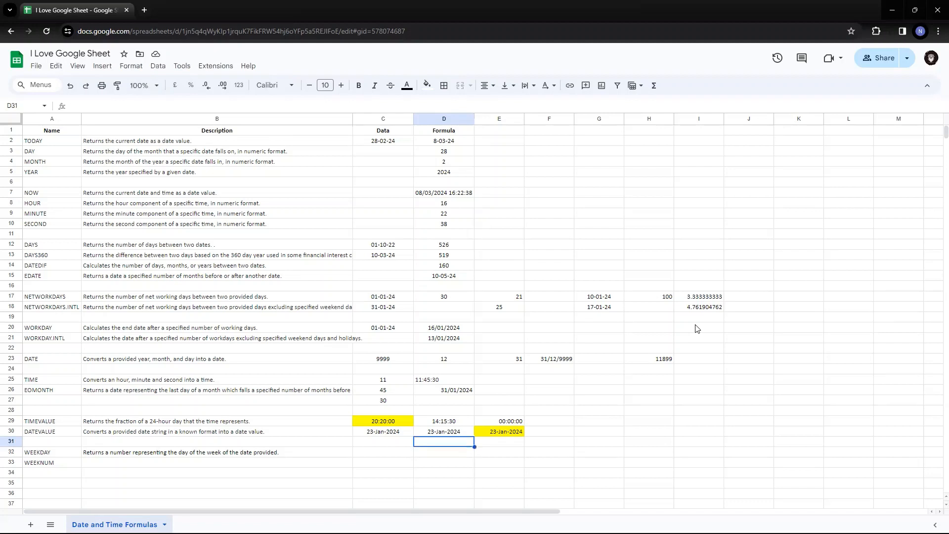
pyautogui.press('Left')
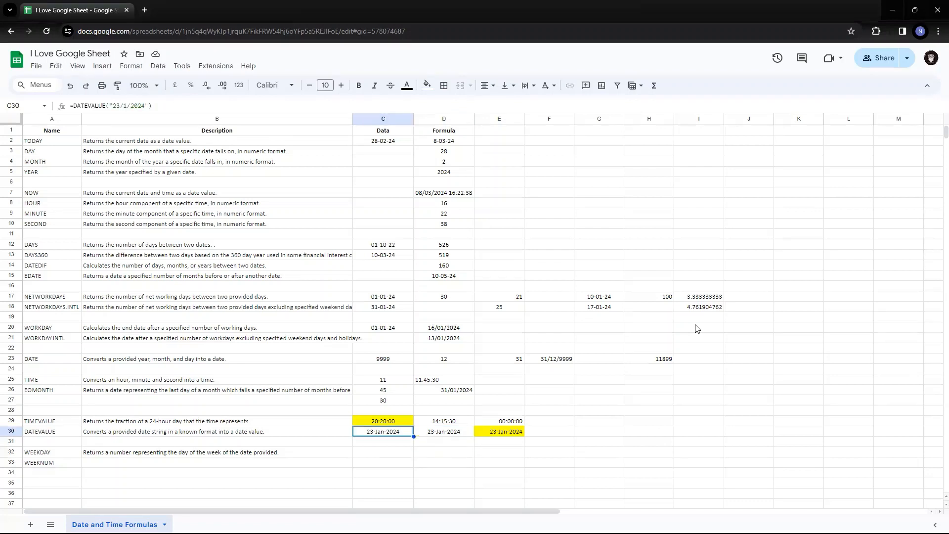
pyautogui.press('Down')
pyautogui.press('Down')
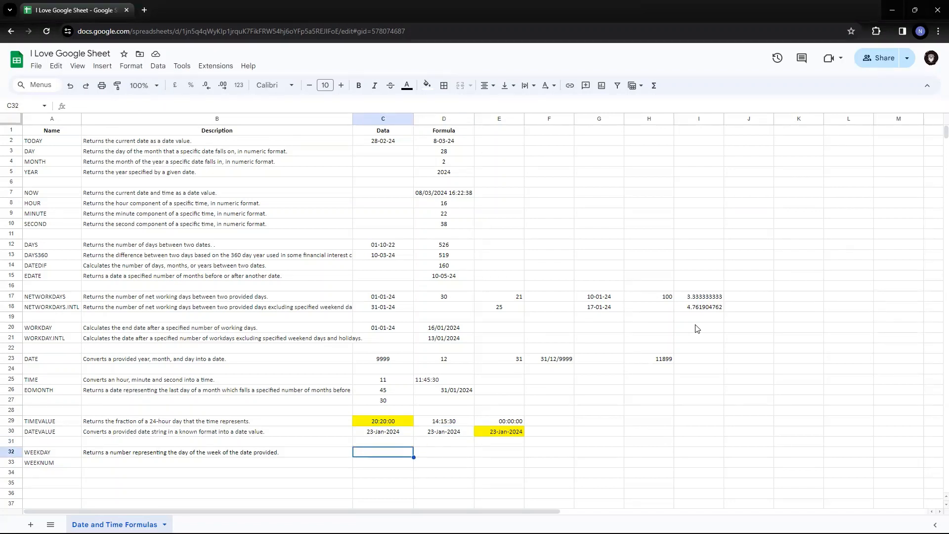
pyautogui.press('Right')
pyautogui.write('=week')
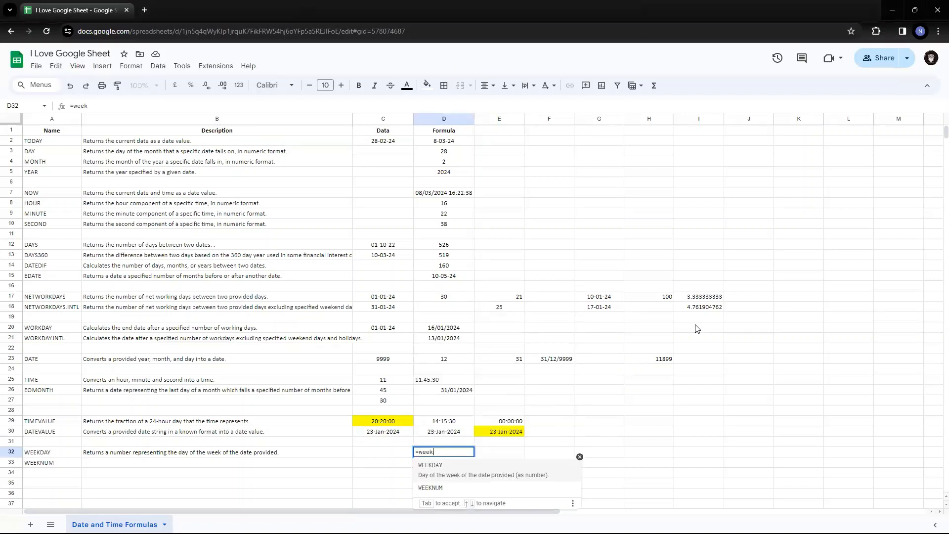
pyautogui.press('Tab')
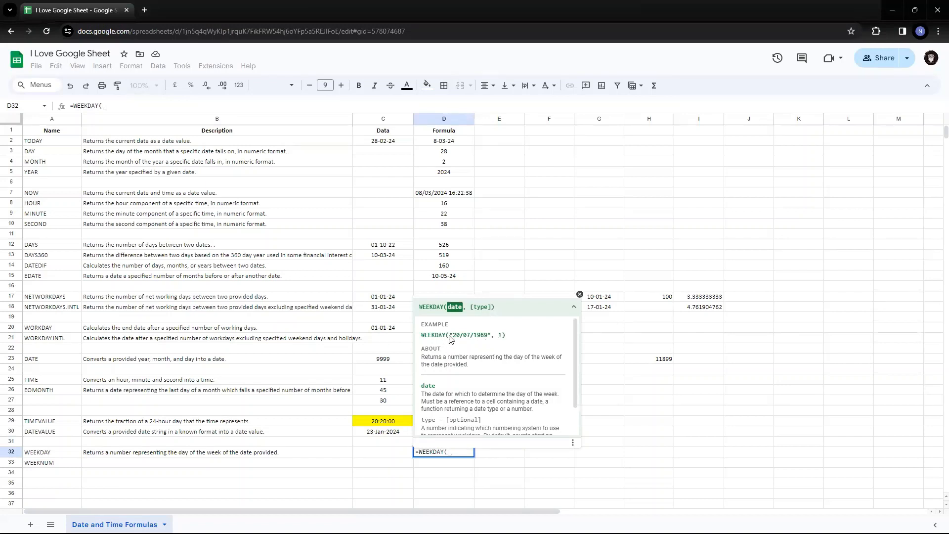
pyautogui.moveTo(450, 334); pyautogui.dragTo(494, 335)
pyautogui.moveTo(494, 337); pyautogui.dragTo(504, 337)
pyautogui.scroll(-1, 541, 385)
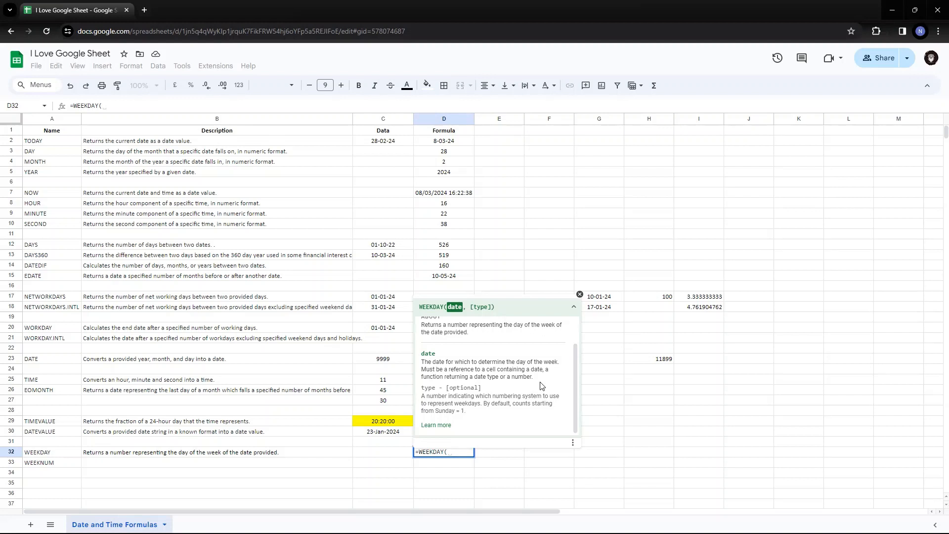
pyautogui.click(382, 436)
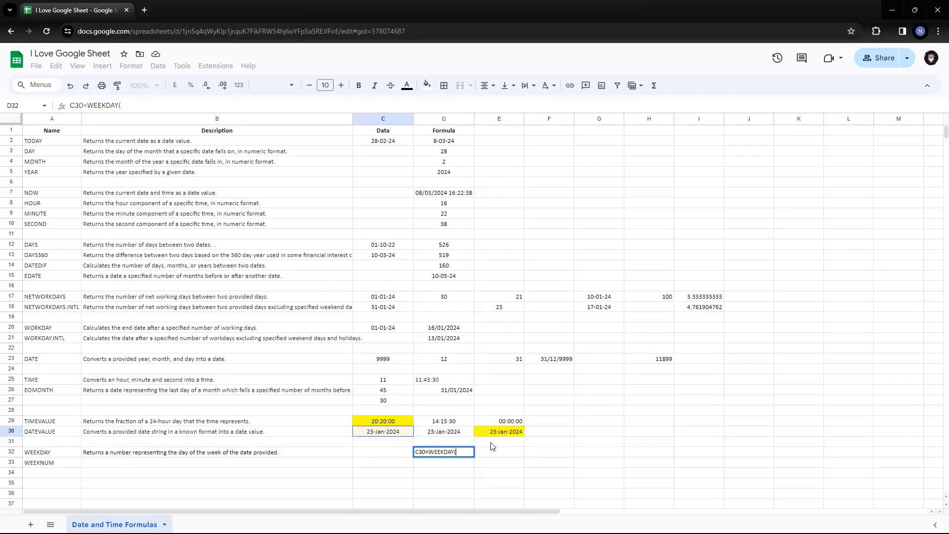
pyautogui.press('Escape')
# Step: Enter the formula =weekday(C30) in D32 to get the weekday number of the date in C30
pyautogui.write('=we')
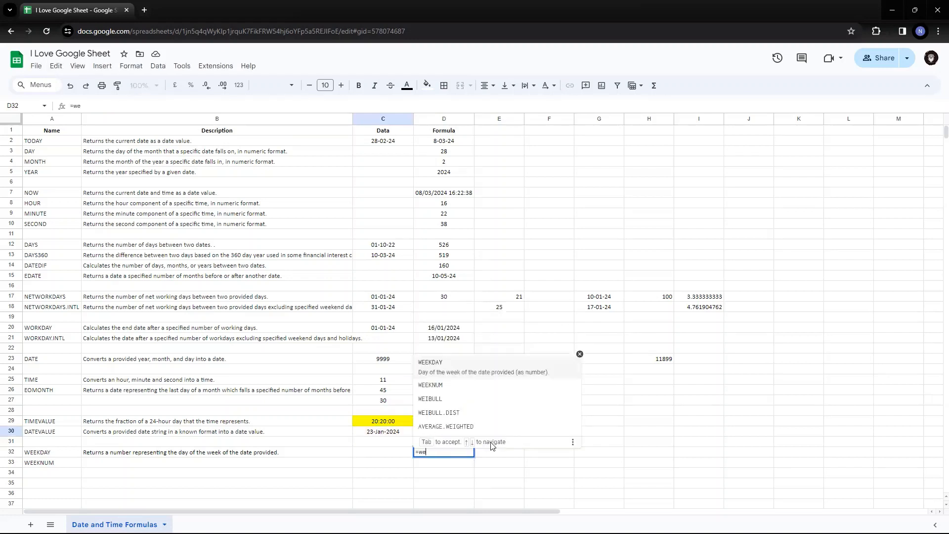
pyautogui.write('kday')
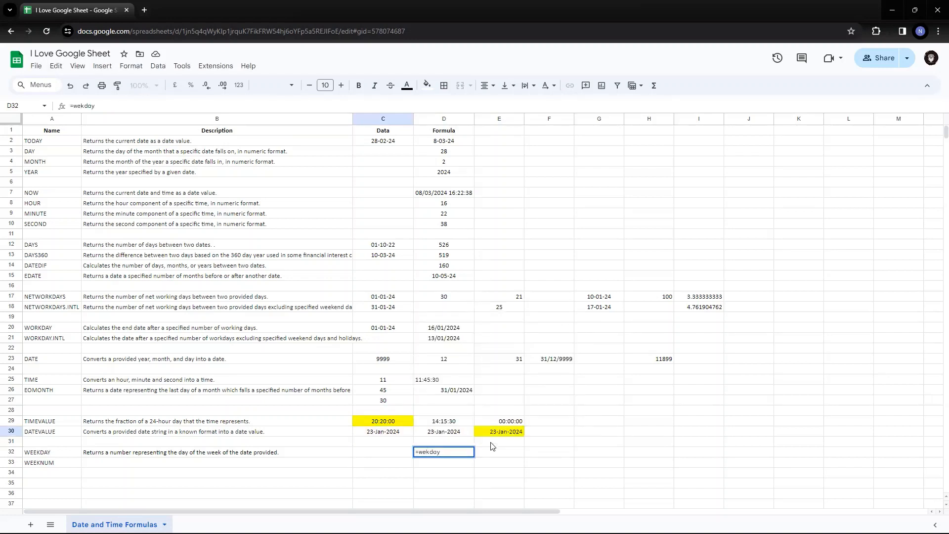
pyautogui.press('BackSpace')
pyautogui.press('BackSpace')
pyautogui.press('BackSpace')
pyautogui.press('BackSpace')
pyautogui.write('ek')
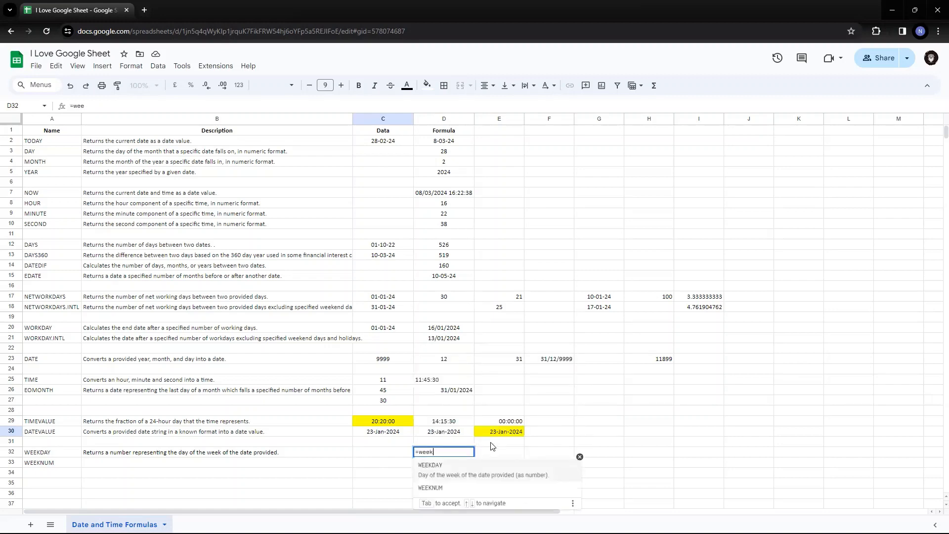
pyautogui.write('day(')
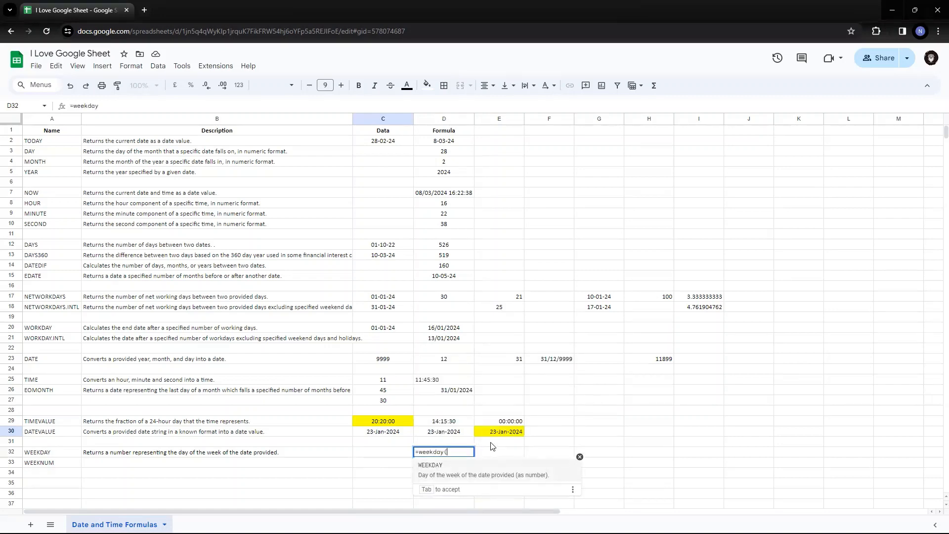
pyautogui.click(376, 434)
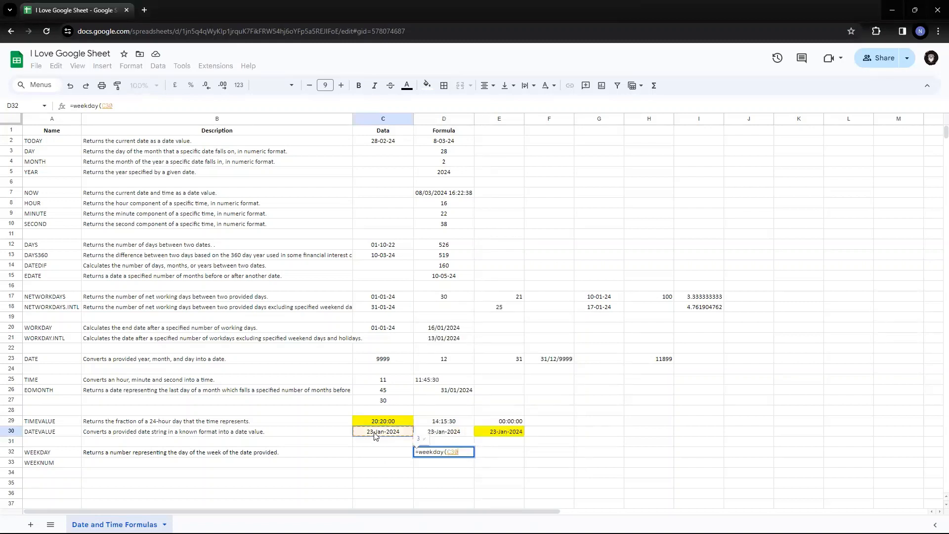
pyautogui.write(')')
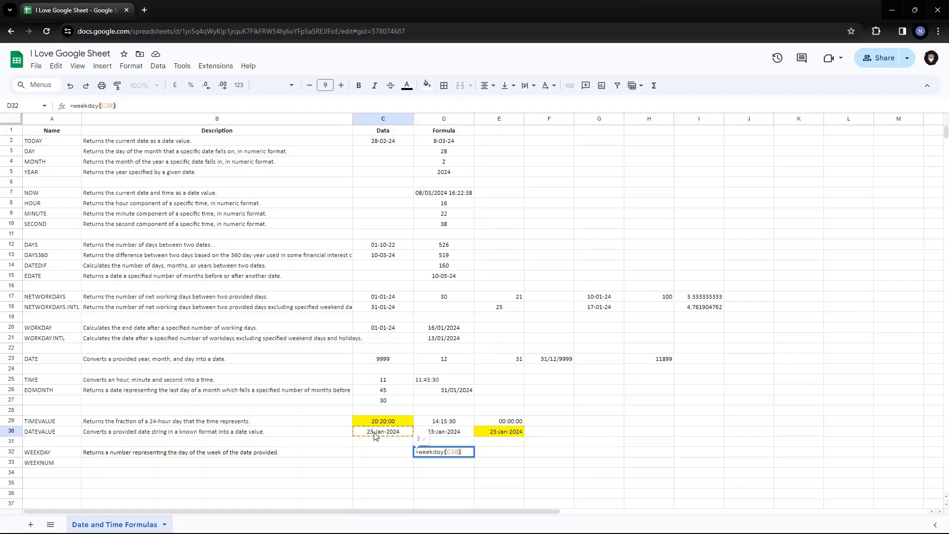
pyautogui.press('Return')
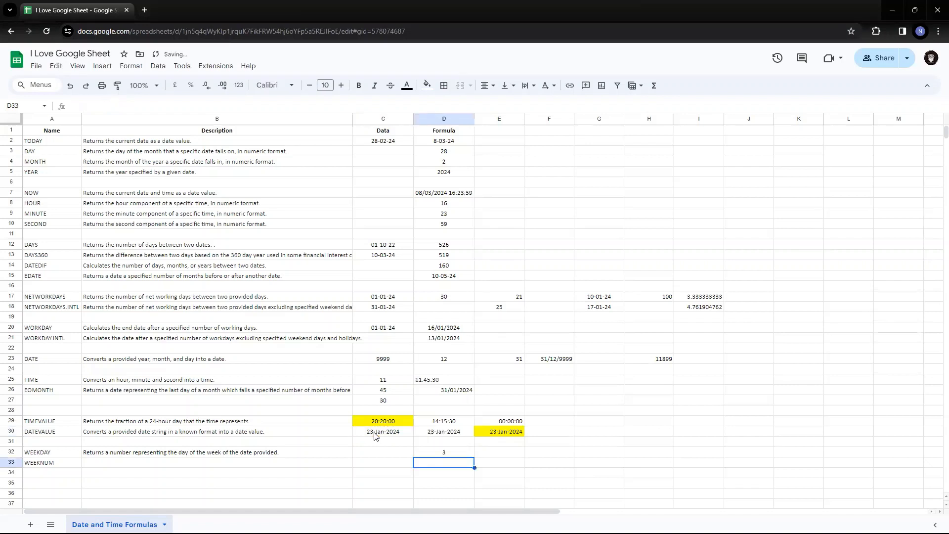
# Step: Add the optional type argument 1 to the WEEKDAY formula in D32
pyautogui.press('Up')
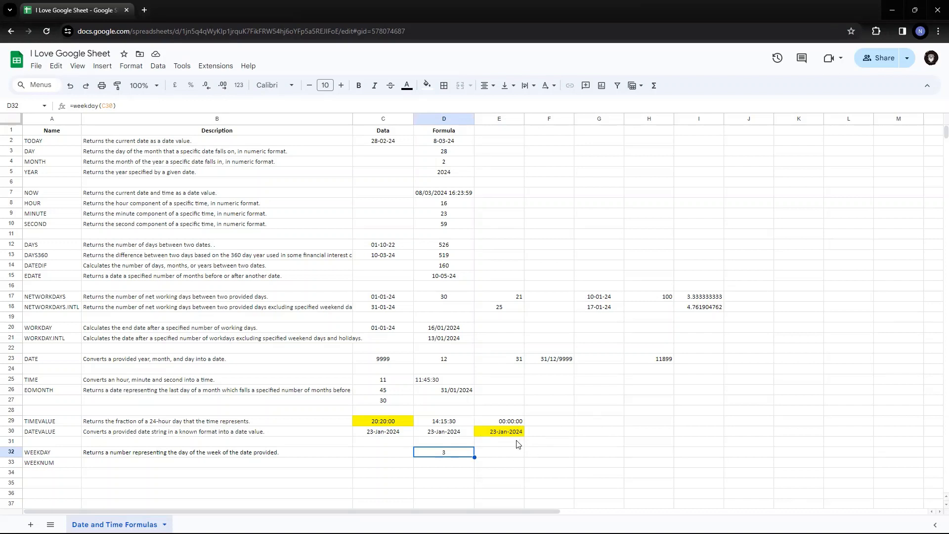
pyautogui.doubleClick(476, 454)
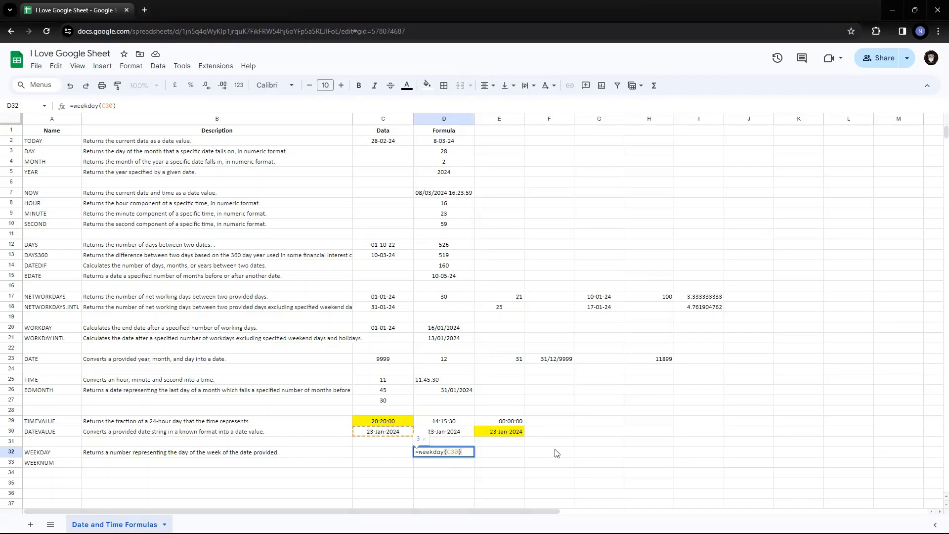
pyautogui.press('Left')
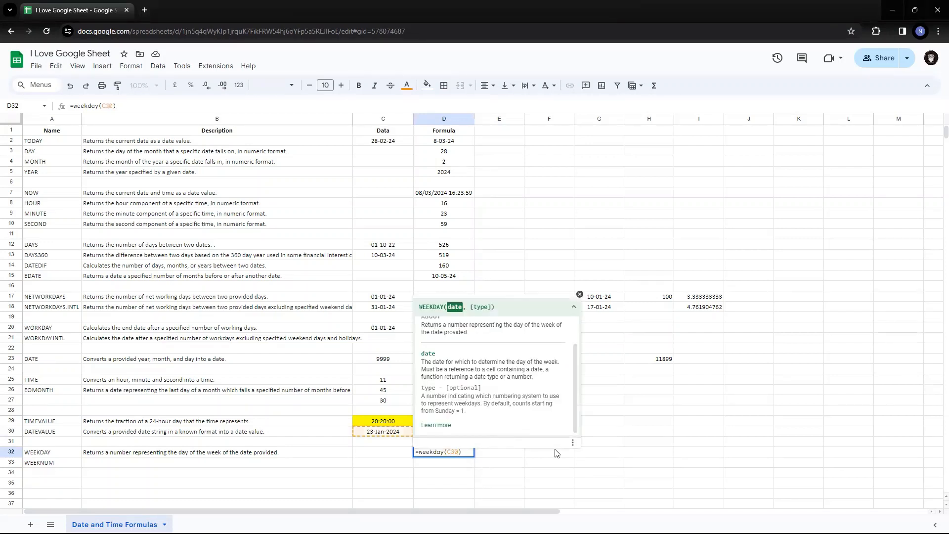
pyautogui.write(',')
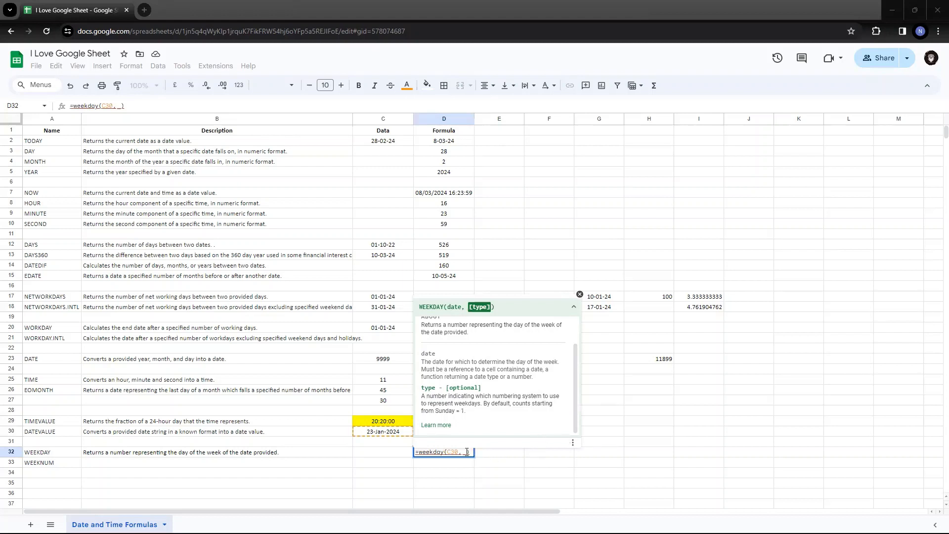
pyautogui.write('1')
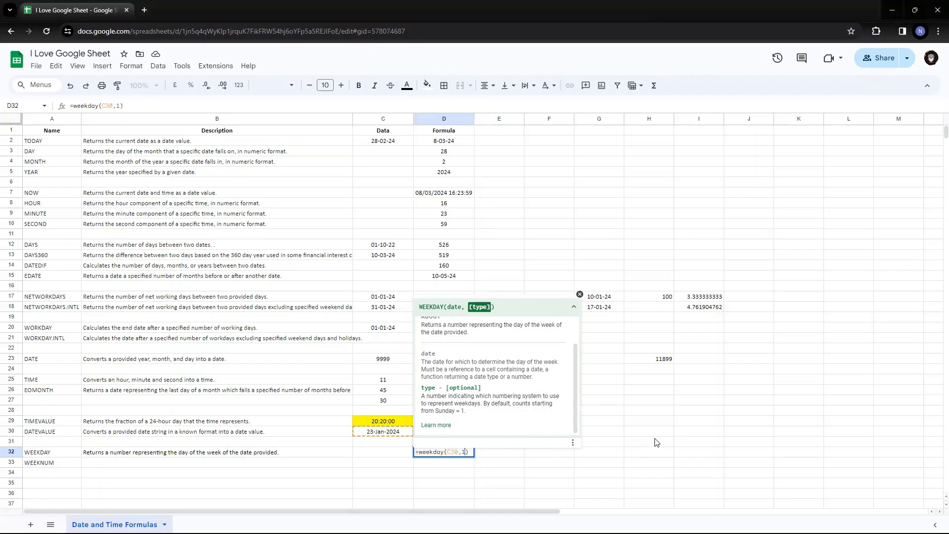
pyautogui.press('Return')
# Step: Change the type argument of the WEEKDAY formula in D32 to 2
pyautogui.press('Up')
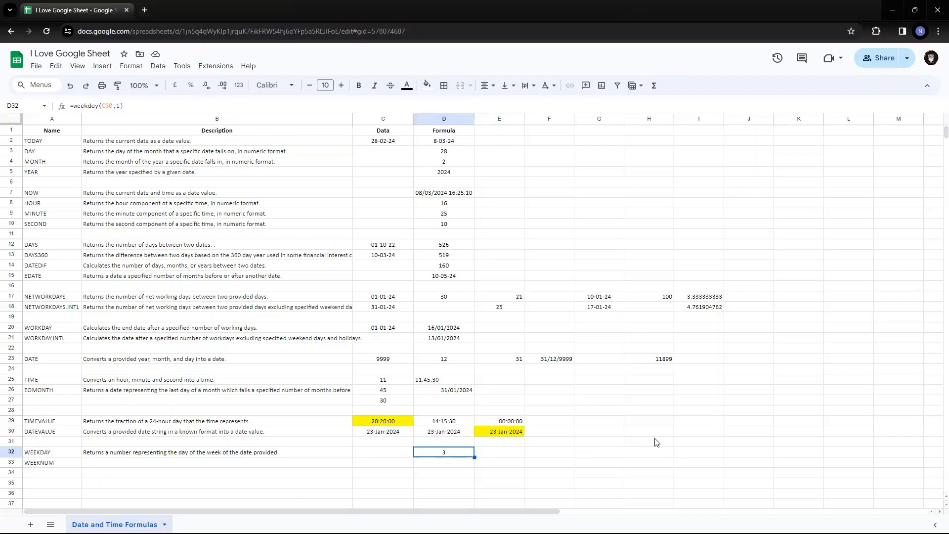
pyautogui.press('F2')
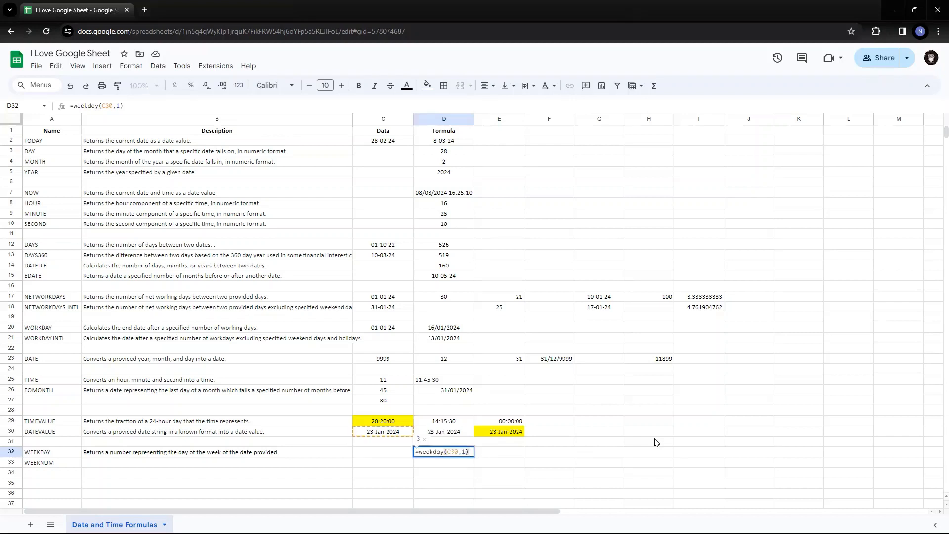
pyautogui.press('Left')
pyautogui.press('Delete')
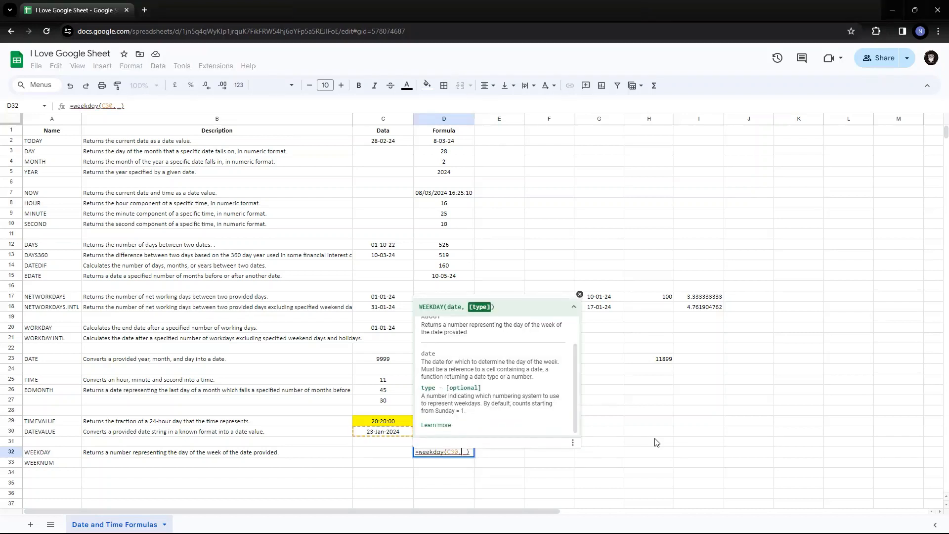
pyautogui.write('2')
pyautogui.press('Return')
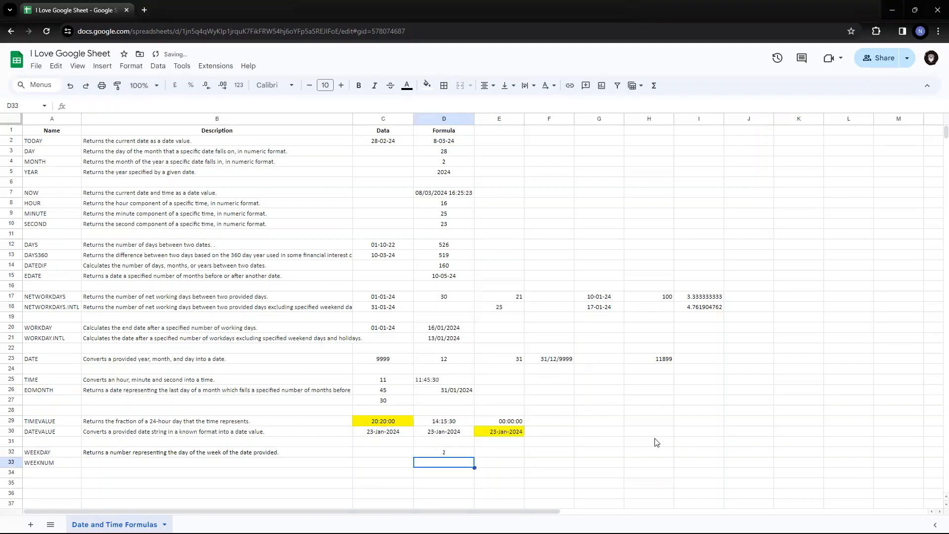
# Step: Change the type argument of the WEEKDAY formula in D32 to 3
pyautogui.press('Up')
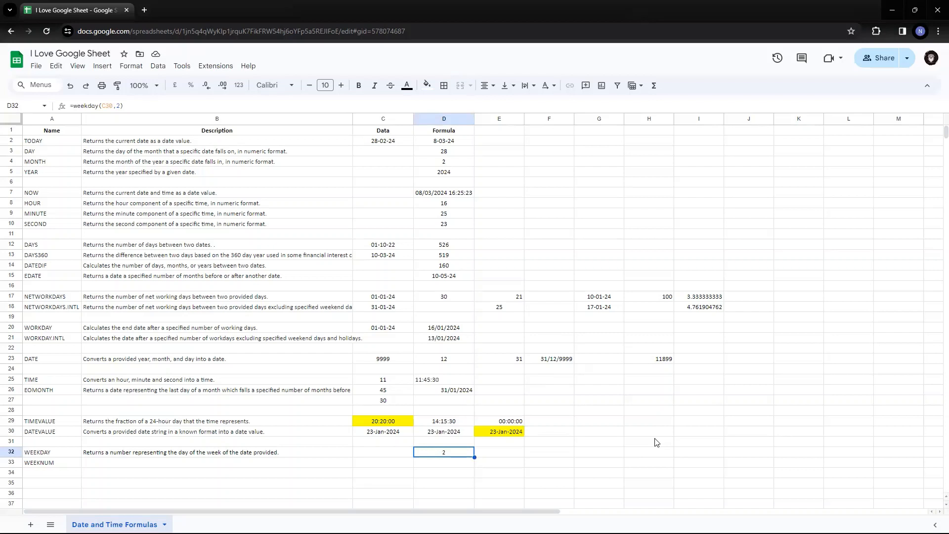
pyautogui.press('F2')
pyautogui.press('Left')
pyautogui.press('BackSpace')
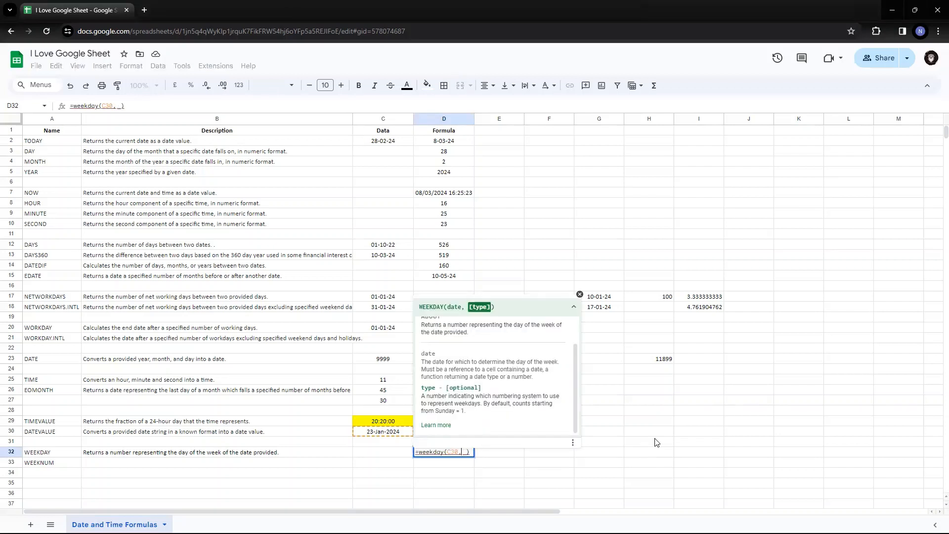
pyautogui.write('3')
pyautogui.press('Return')
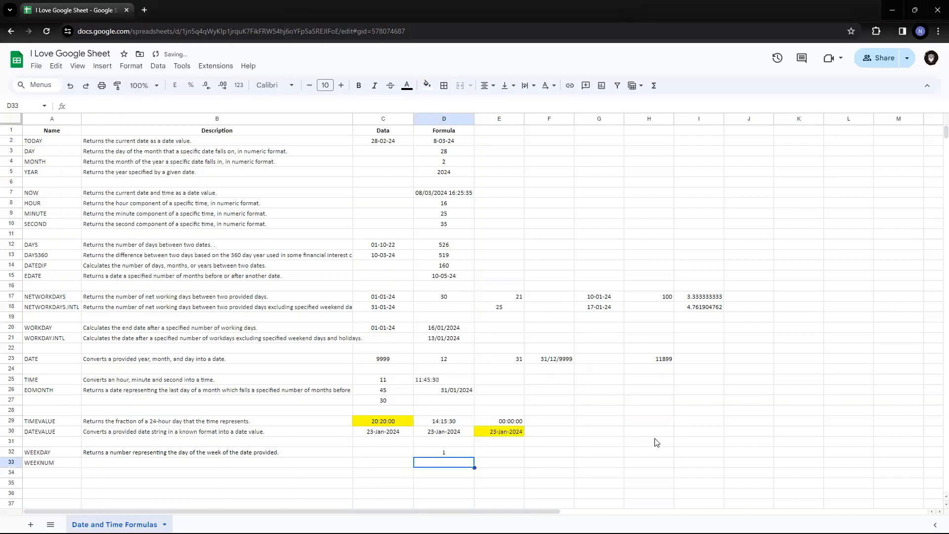
# Step: Set the type argument of the WEEKDAY formula in D32 back to 1
pyautogui.press('Up')
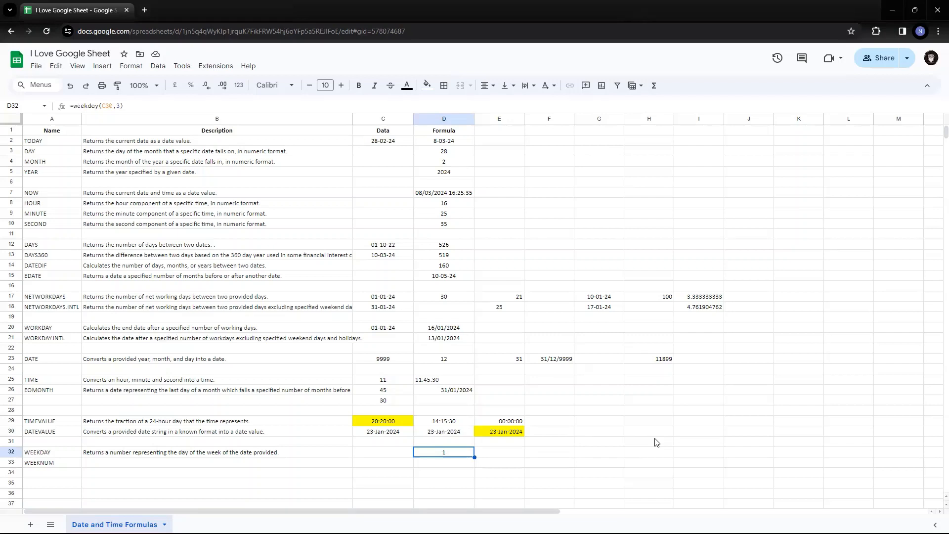
pyautogui.press('F2')
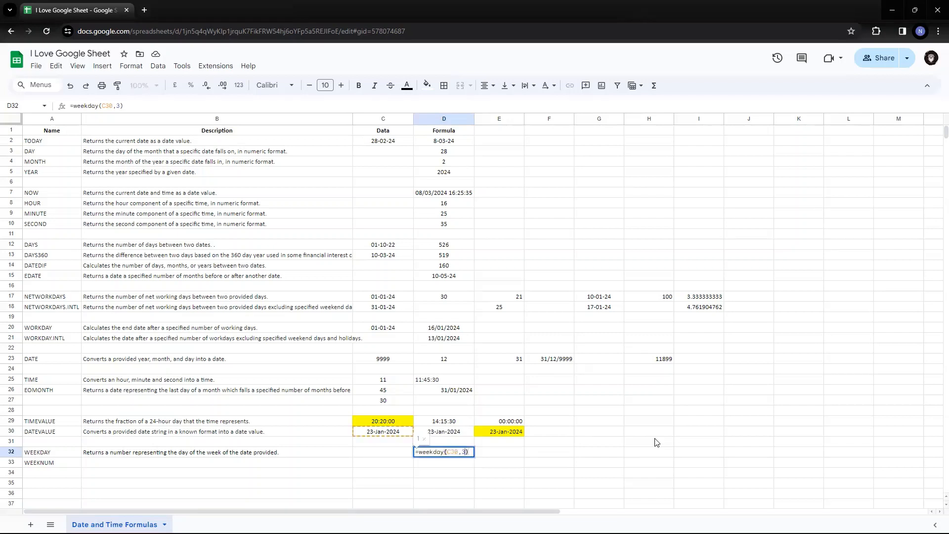
pyautogui.hotkey('shift', 'Left')
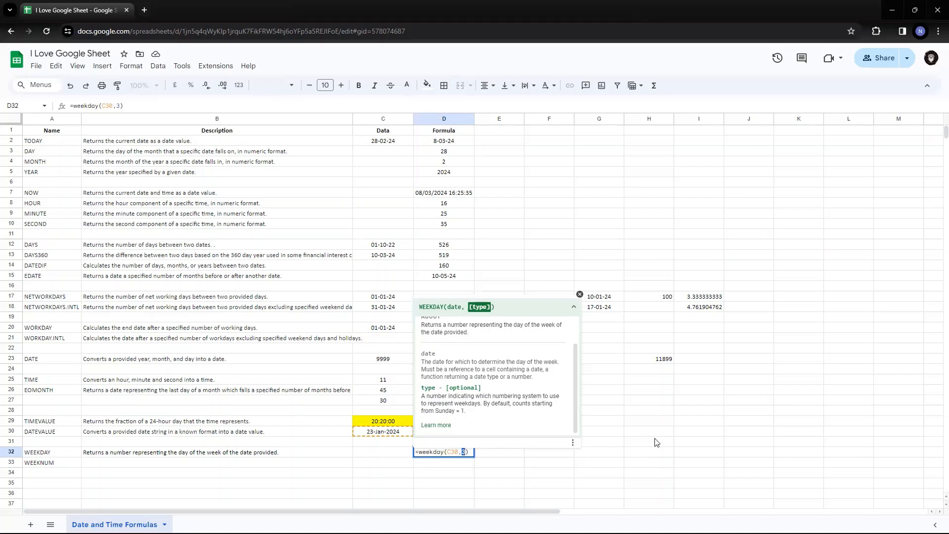
pyautogui.write('1')
pyautogui.hotkey('ctrl', 'Return')
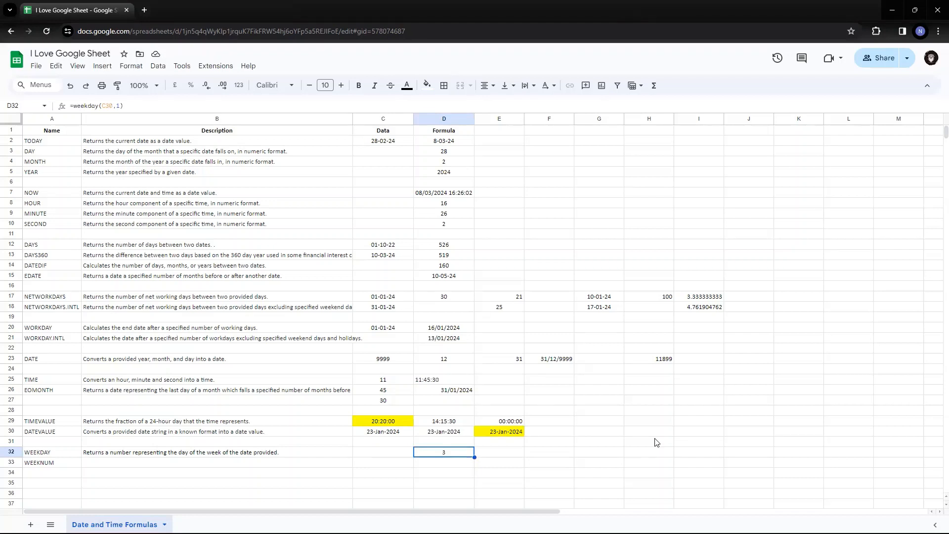
pyautogui.press('F2')
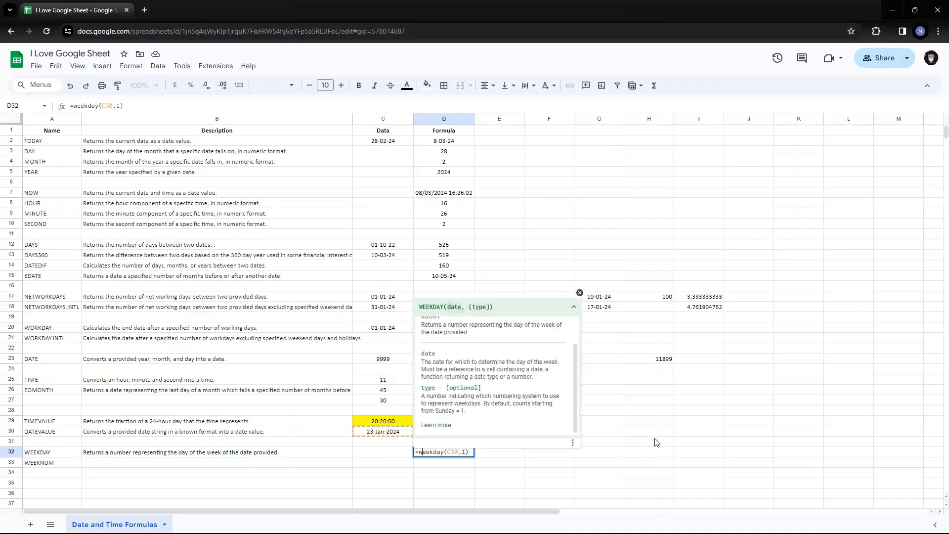
pyautogui.write('text')
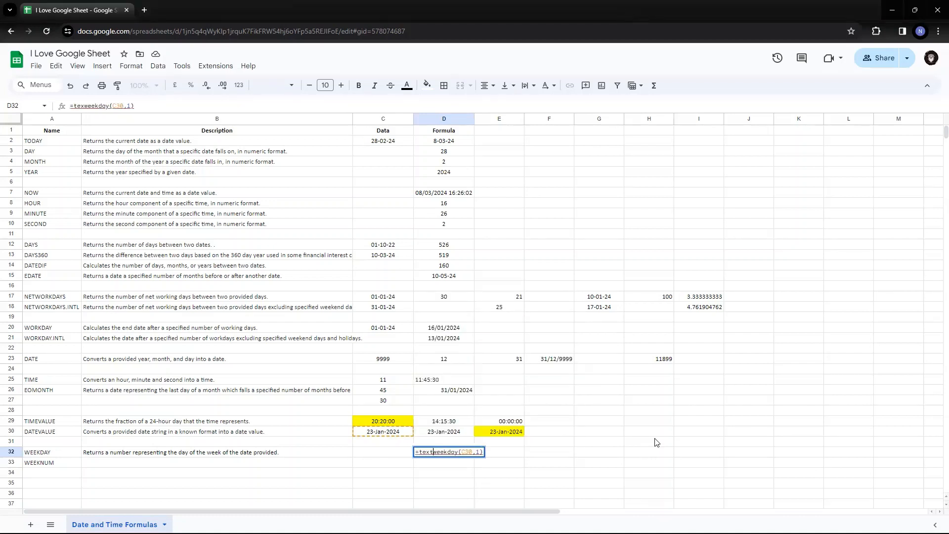
pyautogui.write('(')
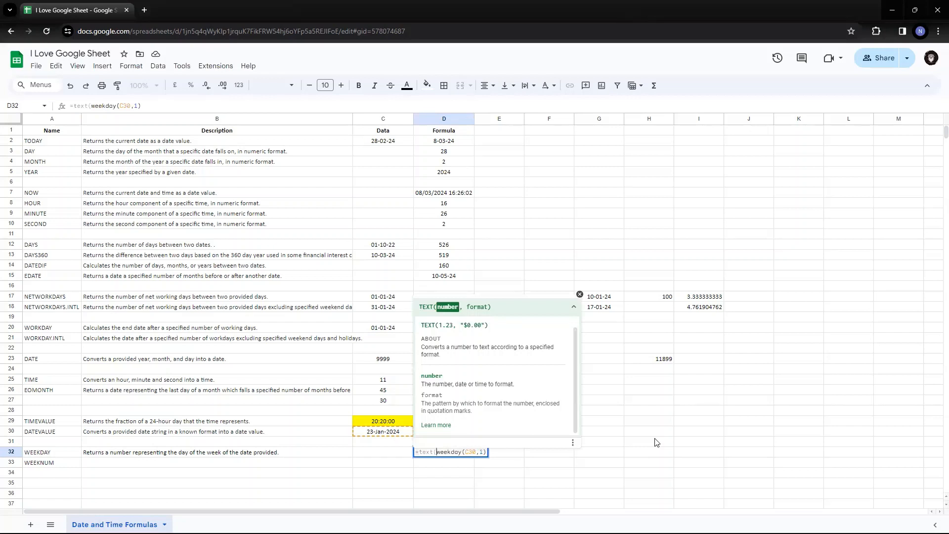
pyautogui.press('Right')
pyautogui.press('Right')
pyautogui.press('Right')
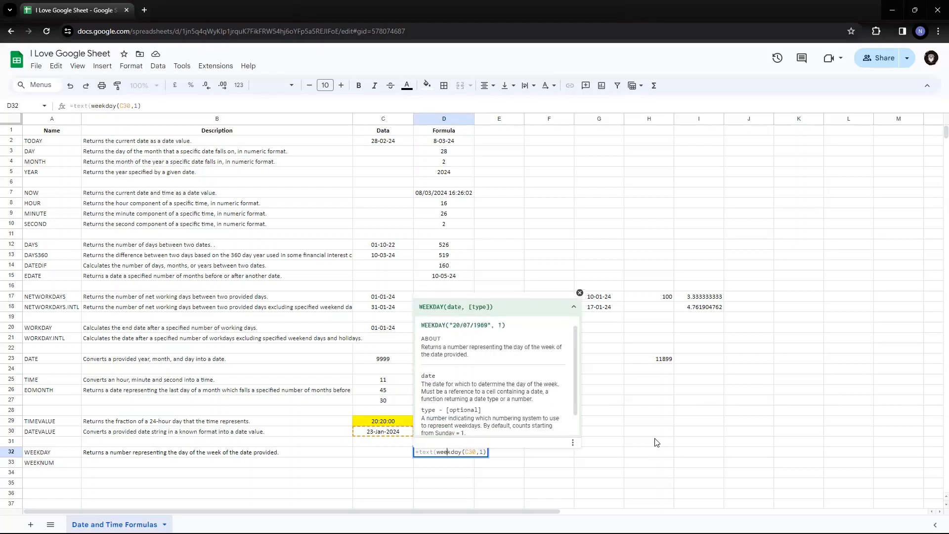
pyautogui.press('End')
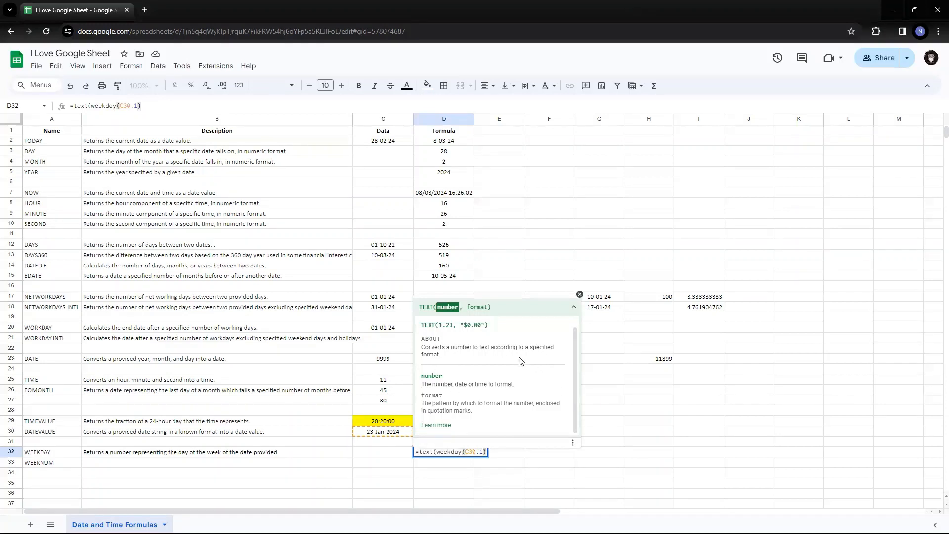
pyautogui.moveTo(443, 327); pyautogui.dragTo(456, 326)
pyautogui.press('Escape')
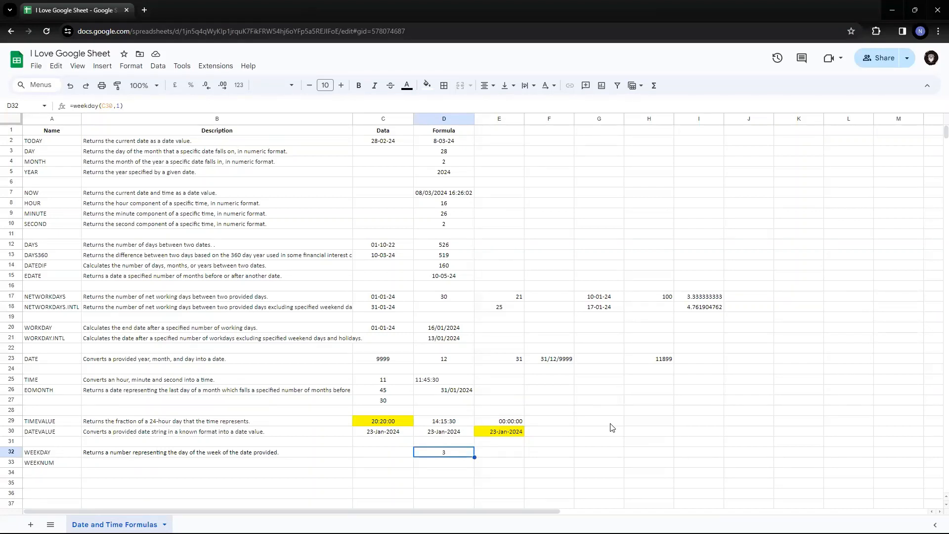
pyautogui.press('F2')
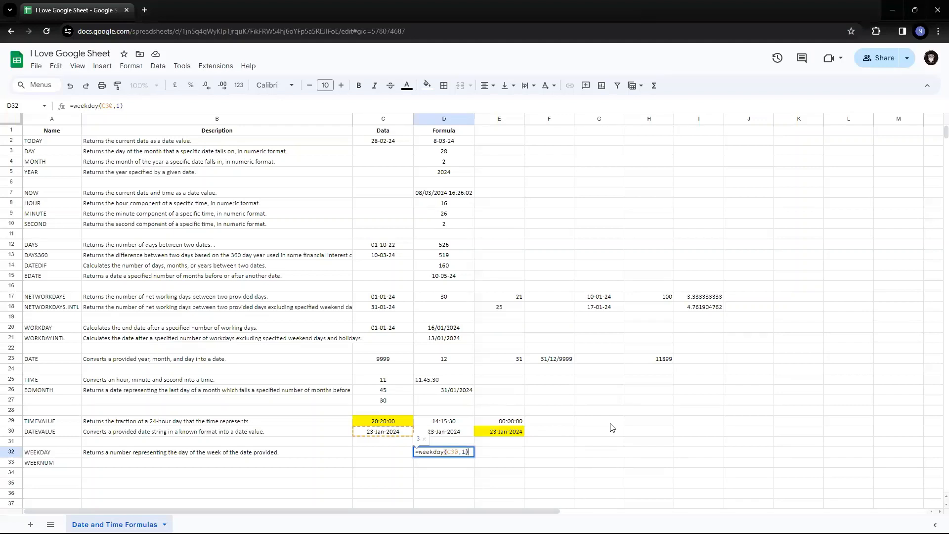
pyautogui.hotkey('ctrl', 'Return')
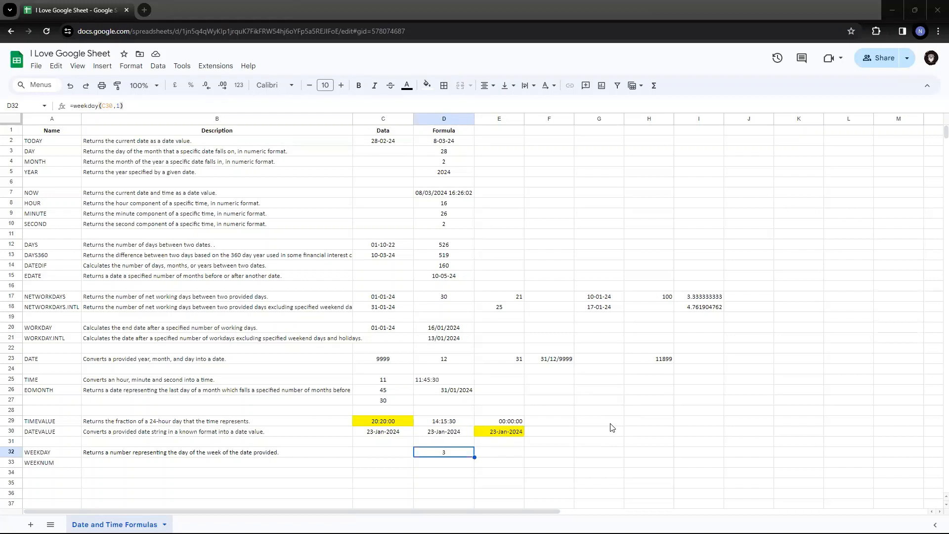
# Step: Wrap the WEEKDAY formula in D32 in a TEXT function with the format "ddd"
pyautogui.doubleClick(435, 454)
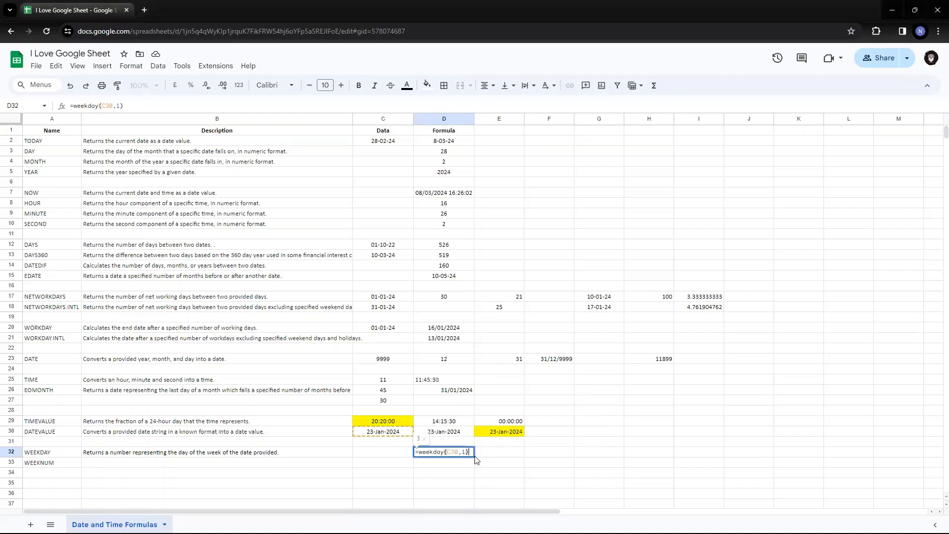
pyautogui.press('Left')
pyautogui.press('Left')
pyautogui.press('Left')
pyautogui.press('Left')
pyautogui.press('Left')
pyautogui.press('Left')
pyautogui.press('Left')
pyautogui.press('Left')
pyautogui.press('Left')
pyautogui.press('Left')
pyautogui.press('Left')
pyautogui.press('Left')
pyautogui.press('Left')
pyautogui.press('Left')
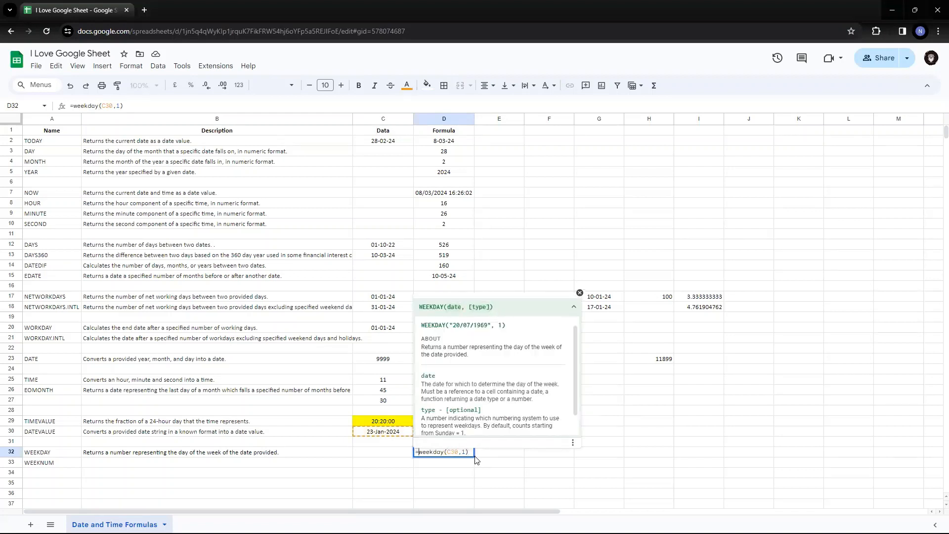
pyautogui.write('text(')
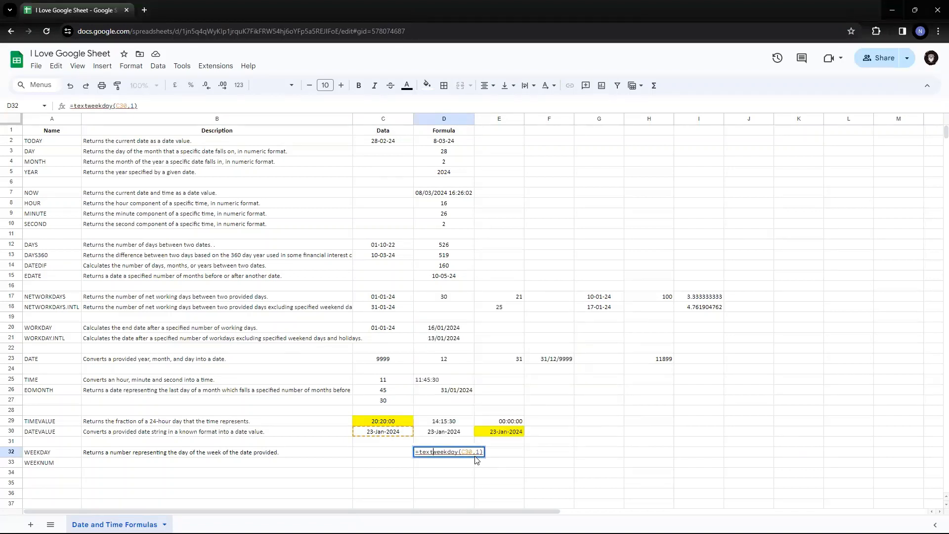
pyautogui.press('End')
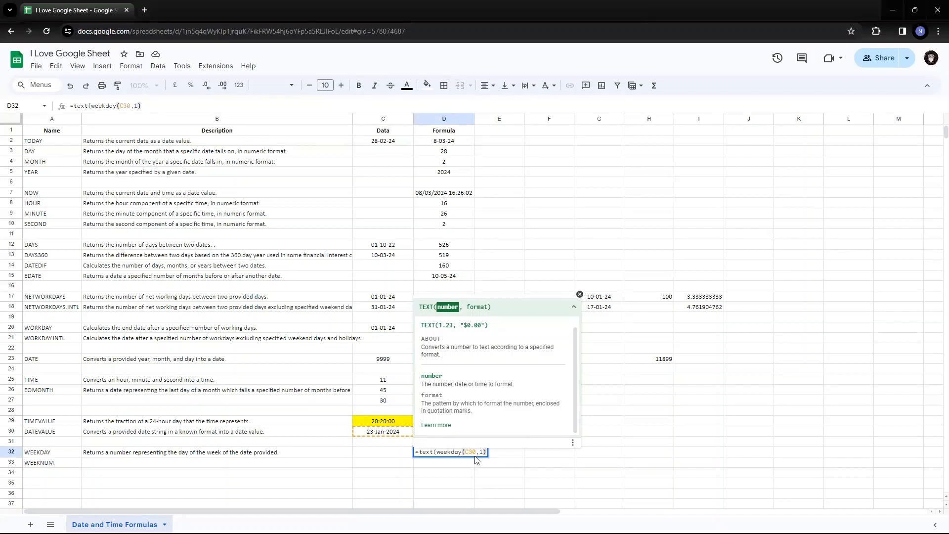
pyautogui.write(', ')
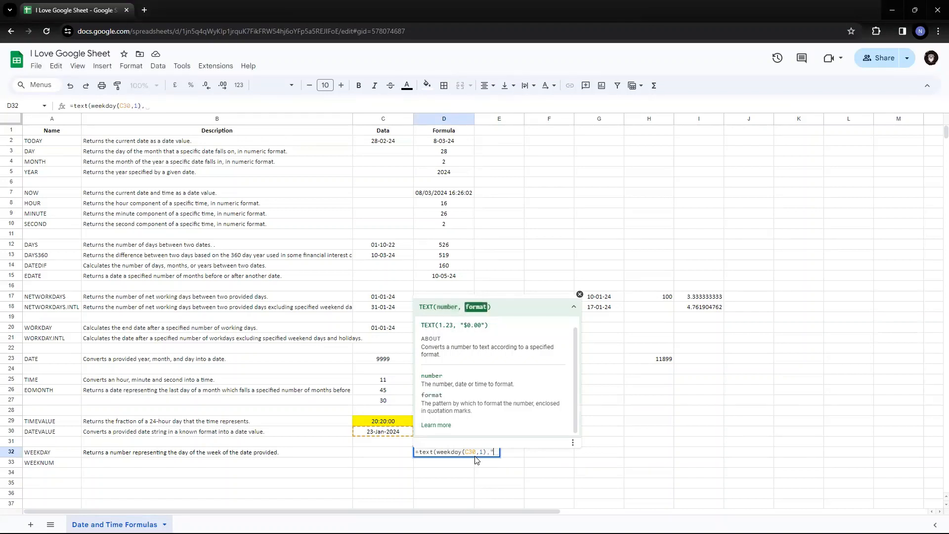
pyautogui.write('"ddd")')
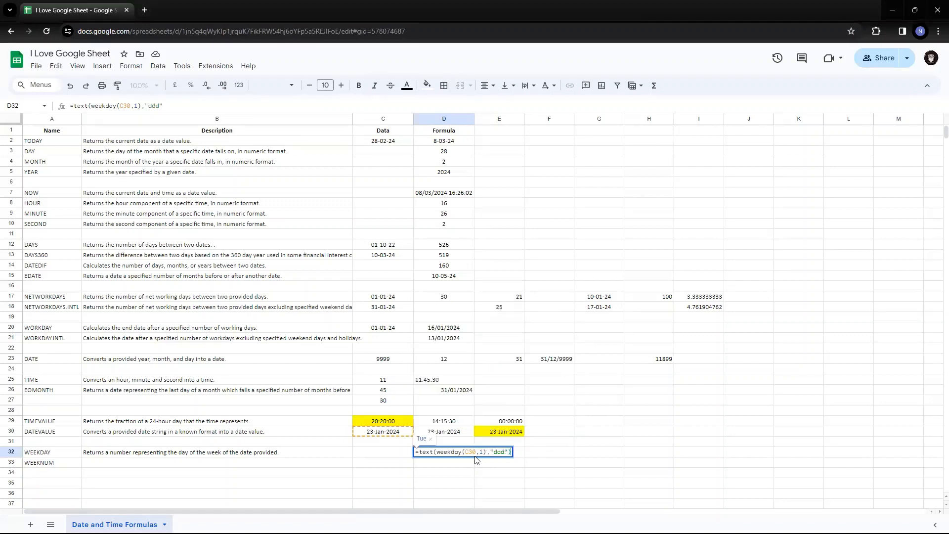
pyautogui.press('Return')
pyautogui.press('Up')
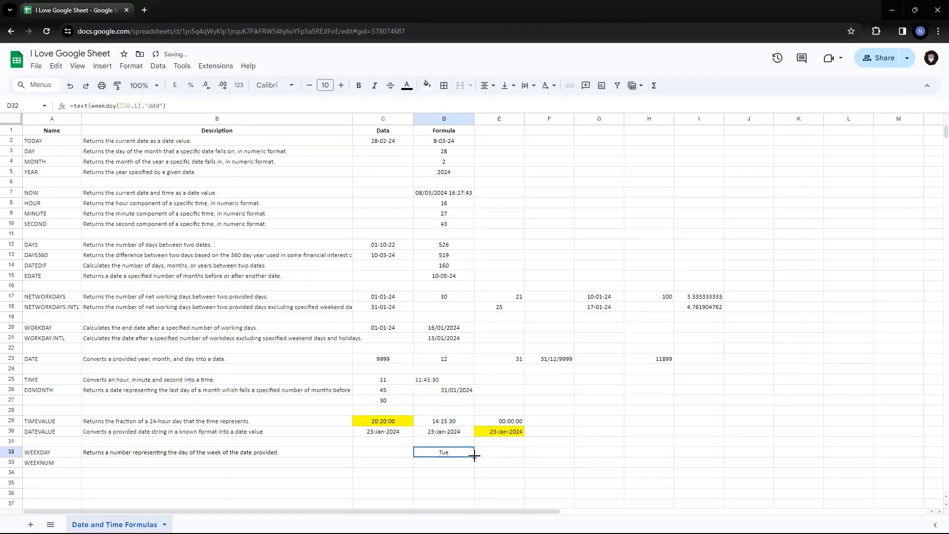
# Step: Change the format of the TEXT formula in D32 to "dddd" for the full day name
pyautogui.press('Return')
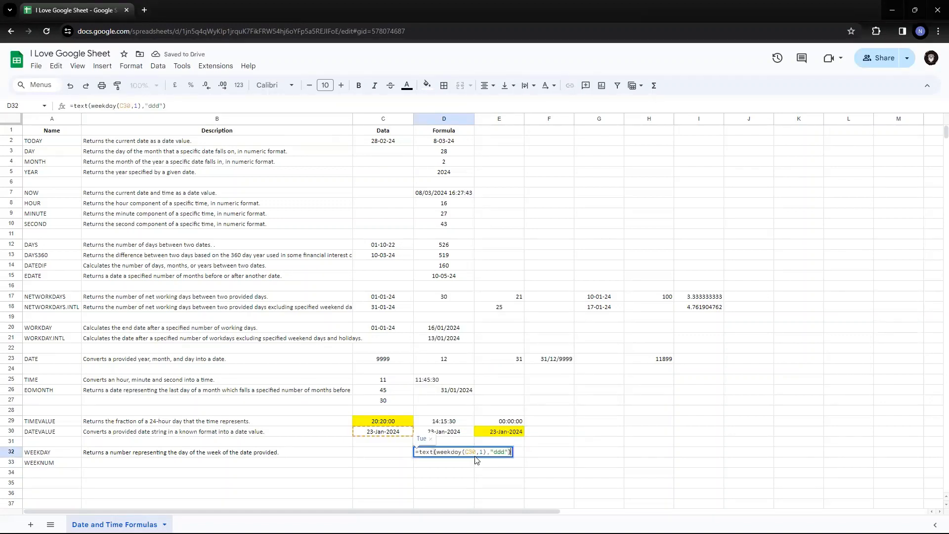
pyautogui.press('Left')
pyautogui.press('Left')
pyautogui.press('Left')
pyautogui.press('Left')
pyautogui.press('Left')
pyautogui.press('Left')
pyautogui.press('Left')
pyautogui.press('Left')
pyautogui.press('Left')
pyautogui.press('Left')
pyautogui.press('Left')
pyautogui.press('Left')
pyautogui.press('Left')
pyautogui.press('Left')
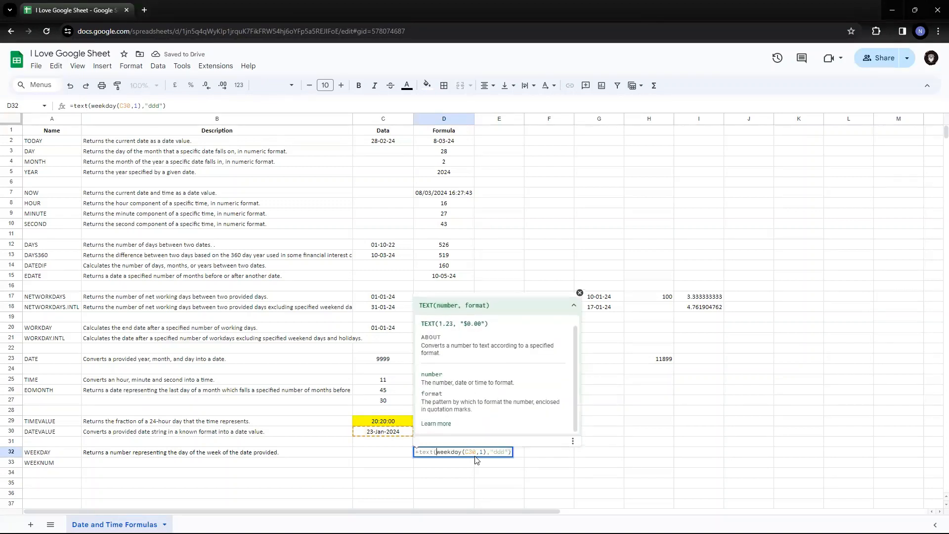
pyautogui.hotkey('shift', 'Left')
pyautogui.hotkey('shift', 'Left')
pyautogui.hotkey('shift', 'Left')
pyautogui.hotkey('shift', 'Left')
pyautogui.hotkey('shift', 'Left')
pyautogui.press('Right')
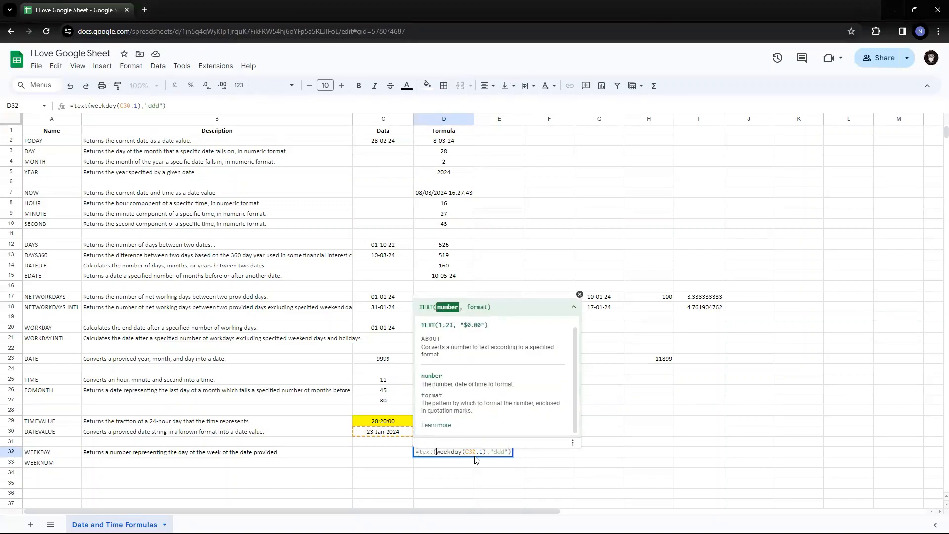
pyautogui.press('Right')
pyautogui.hotkey('shift', 'Left')
pyautogui.hotkey('shift', 'Right')
pyautogui.hotkey('shift', 'Right')
pyautogui.hotkey('shift', 'Right')
pyautogui.hotkey('shift', 'Right')
pyautogui.hotkey('shift', 'Right')
pyautogui.hotkey('shift', 'Right')
pyautogui.hotkey('shift', 'Right')
pyautogui.hotkey('shift', 'Right')
pyautogui.hotkey('shift', 'Right')
pyautogui.hotkey('shift', 'Right')
pyautogui.hotkey('shift', 'Right')
pyautogui.hotkey('shift', 'Right')
pyautogui.hotkey('shift', 'Right')
pyautogui.hotkey('shift', 'Right')
pyautogui.press('Right')
pyautogui.press('Right')
pyautogui.press('Right')
pyautogui.press('Right')
pyautogui.press('Right')
pyautogui.press('Right')
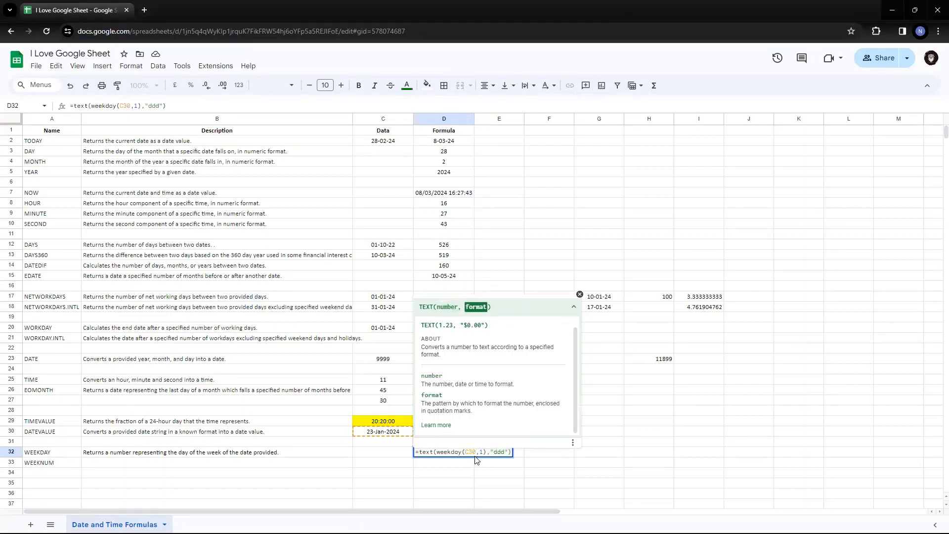
pyautogui.write('d')
pyautogui.press('Return')
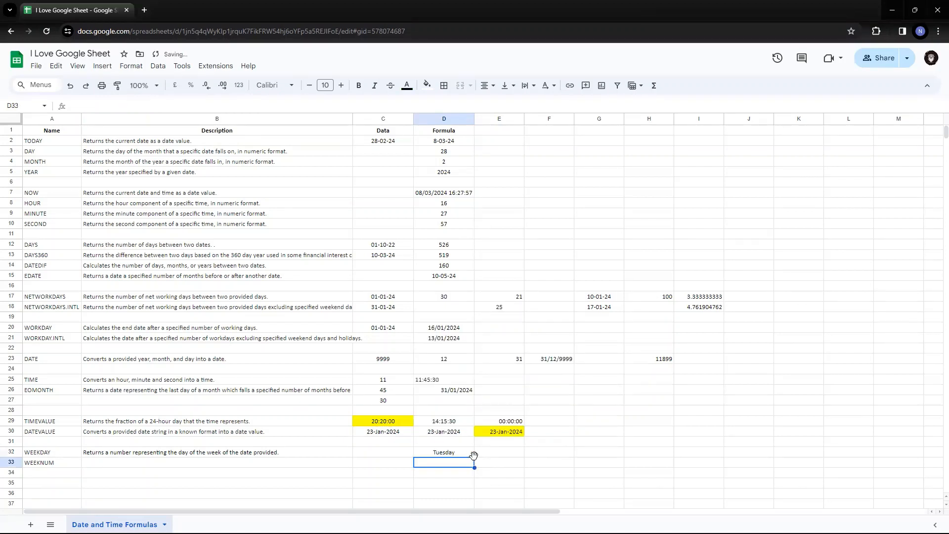
pyautogui.click(473, 455)
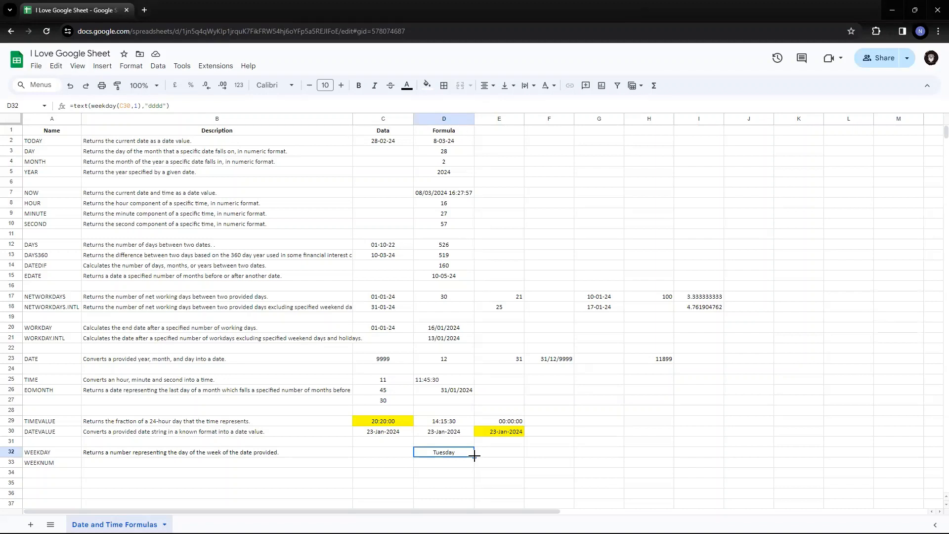
# Step: Enter the WEEKNUM description in B33: "Returns a number representing the week of the year where the provided date falls."
pyautogui.press('Left')
pyautogui.press('Left')
pyautogui.press('Left')
pyautogui.press('Right')
pyautogui.press('Down')
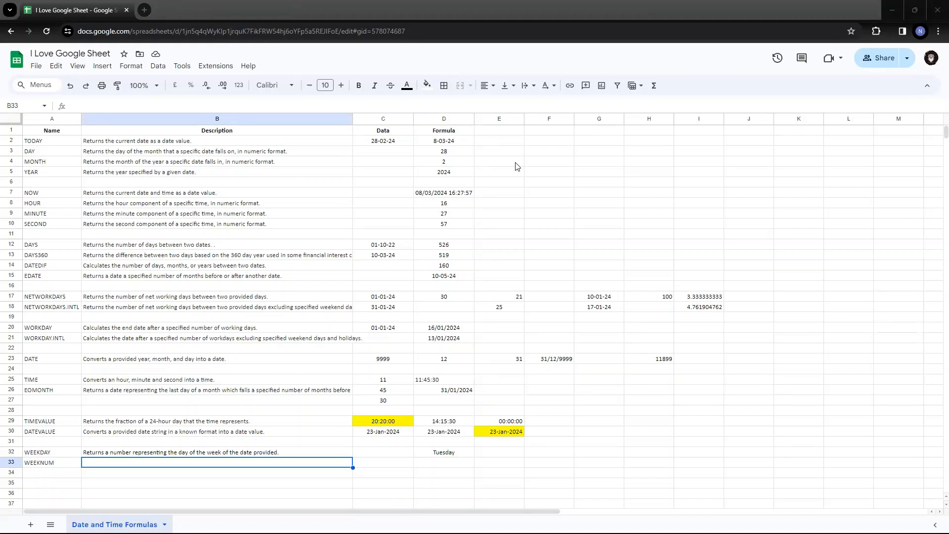
pyautogui.click(260, 465)
pyautogui.write('Returns a number representing the week of the year where the provided date falls.')
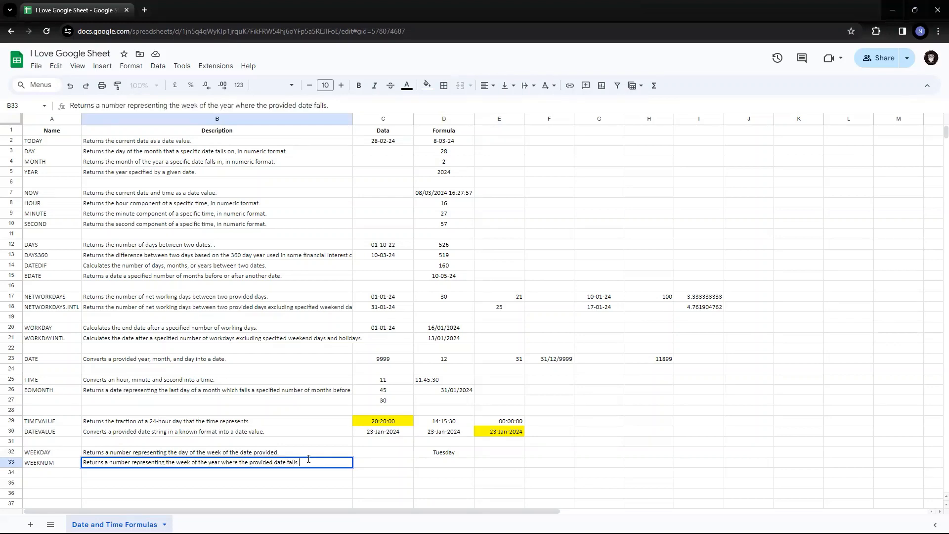
pyautogui.press('Return')
# Step: Calculate the weeks in a year with =365/7 in B34 and clear the cell again
pyautogui.write('=')
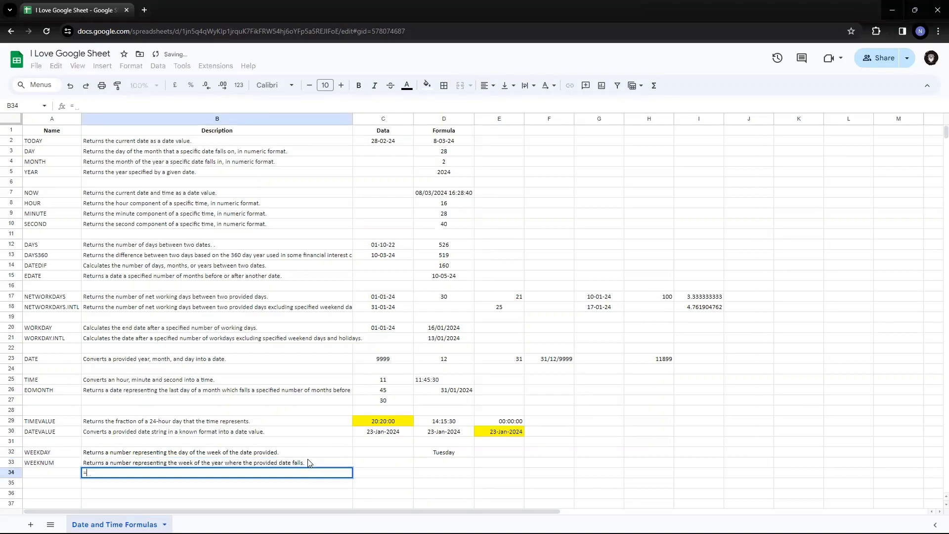
pyautogui.write('365')
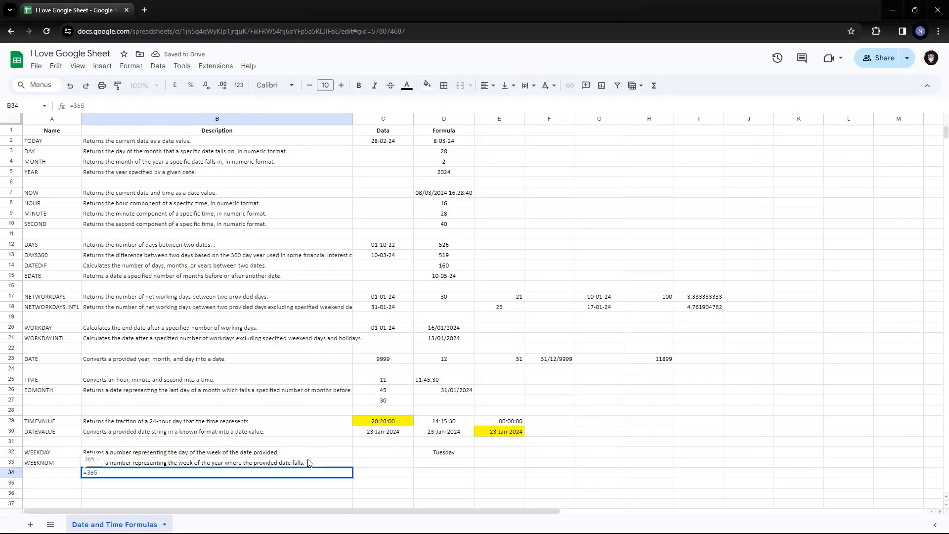
pyautogui.write('/')
pyautogui.write('7')
pyautogui.press('Return')
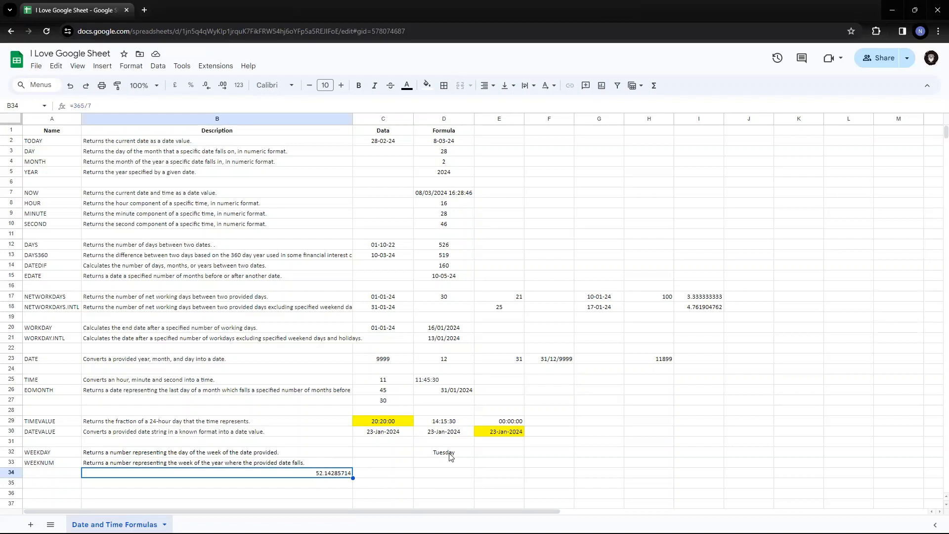
pyautogui.press('Delete')
# Step: Enter a WEEKNUM formula in D33 that refers to the date in C30
pyautogui.press('Up')
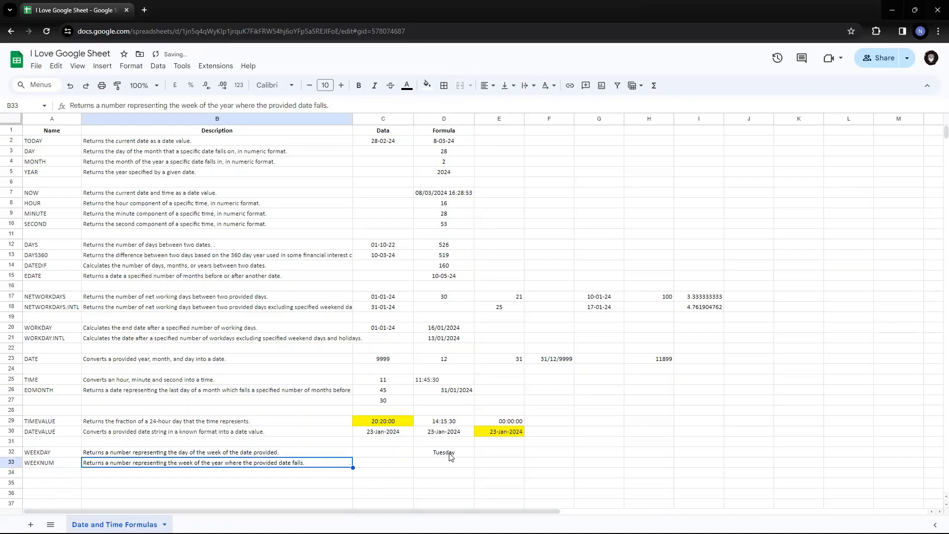
pyautogui.press('Right')
pyautogui.press('Right')
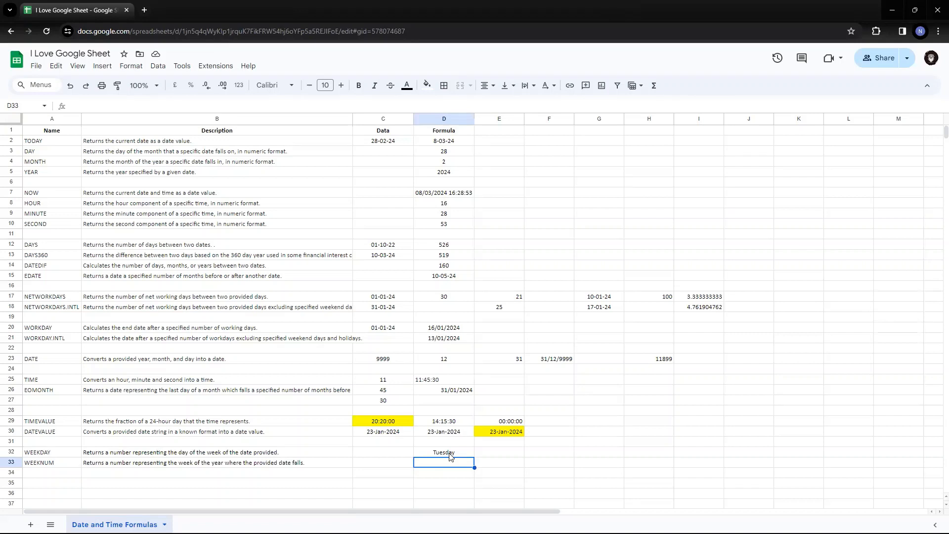
pyautogui.press('Up')
pyautogui.press('Up')
pyautogui.press('Up')
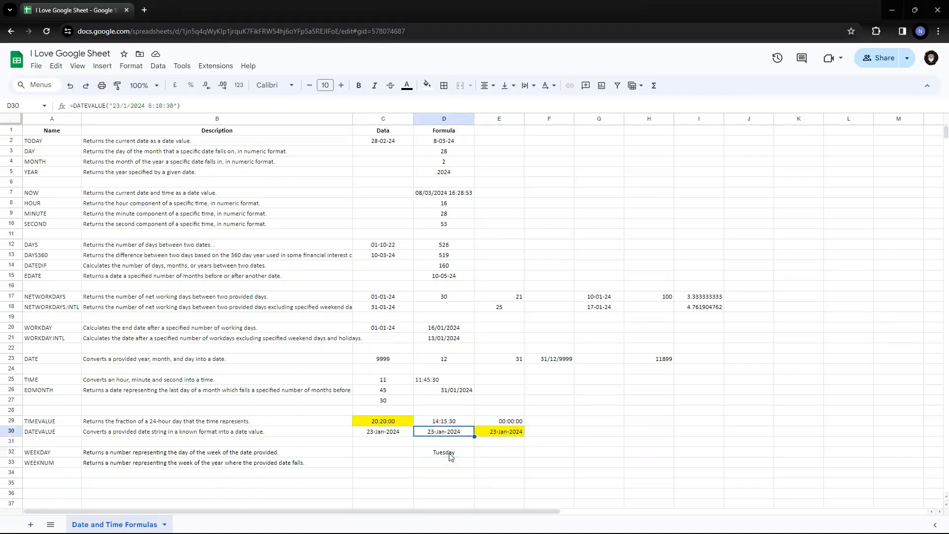
pyautogui.press('Left')
pyautogui.press('Down')
pyautogui.press('Down')
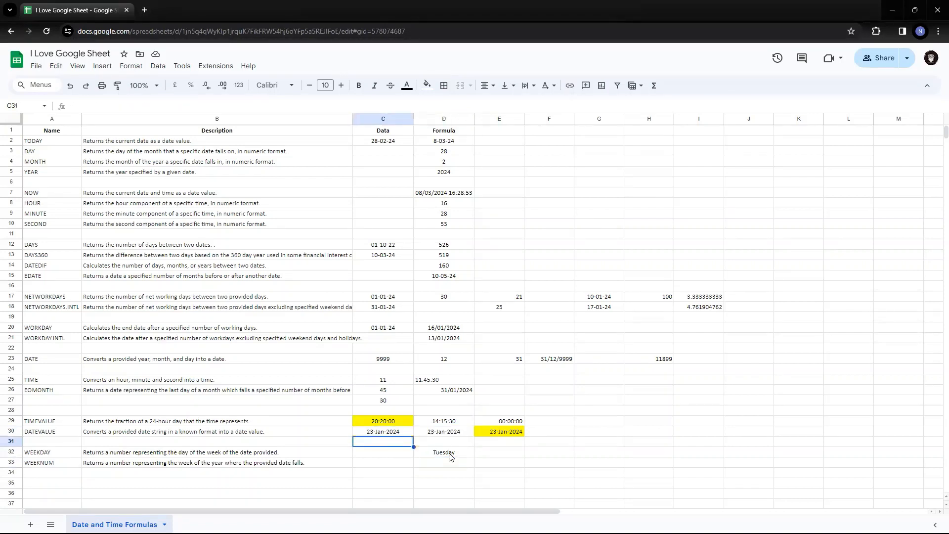
pyautogui.press('Right')
pyautogui.press('Down')
pyautogui.write('=')
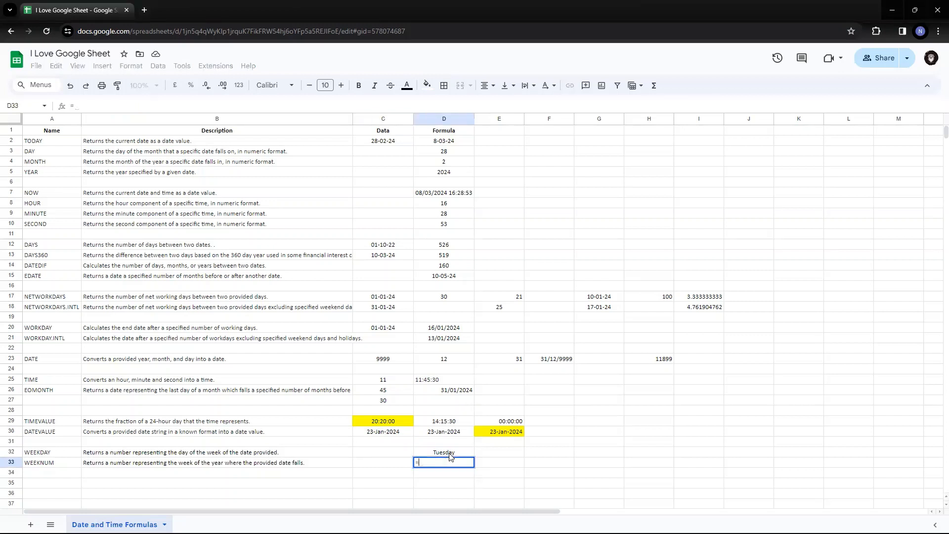
pyautogui.write('week')
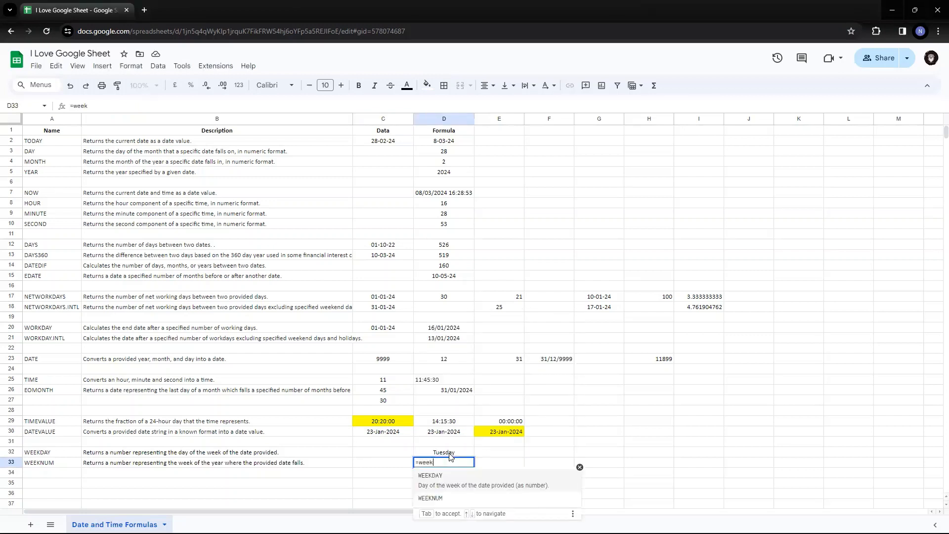
pyautogui.write('num')
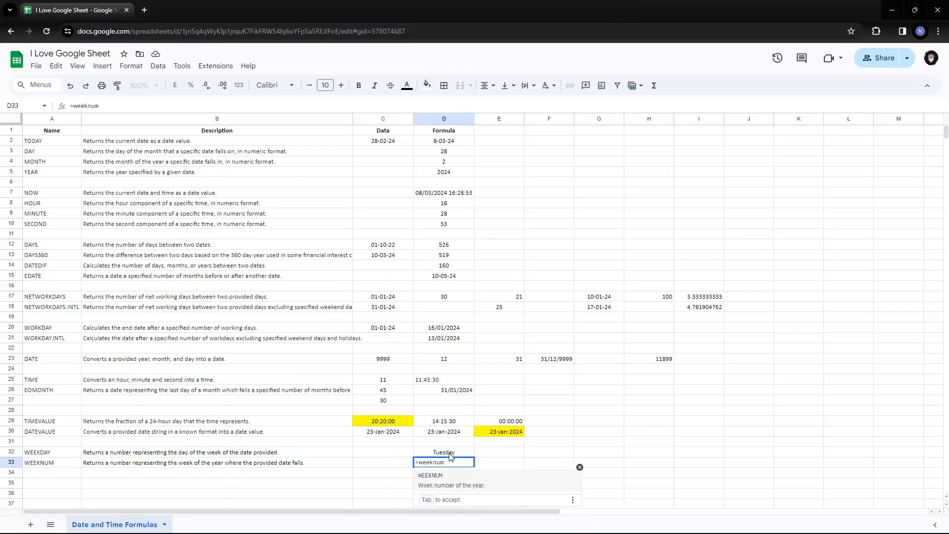
pyautogui.write('(')
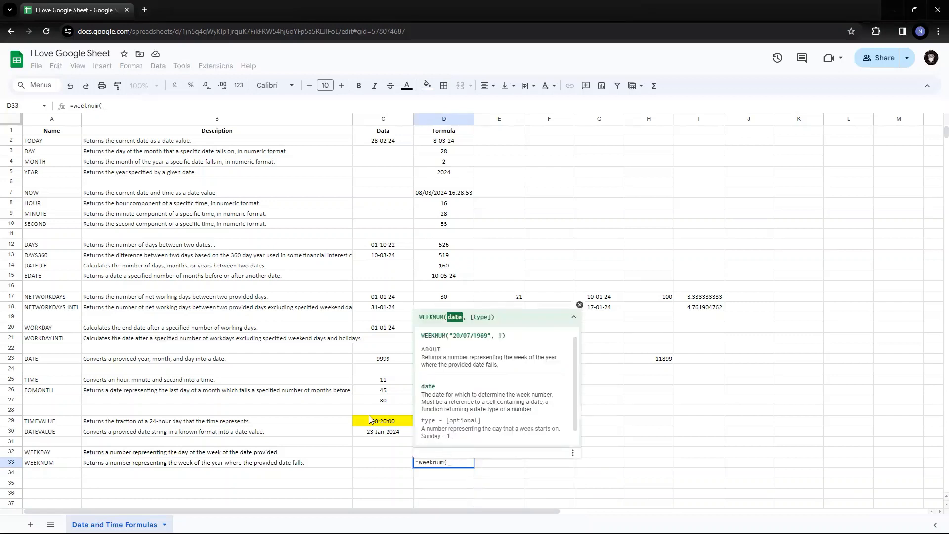
pyautogui.click(383, 433)
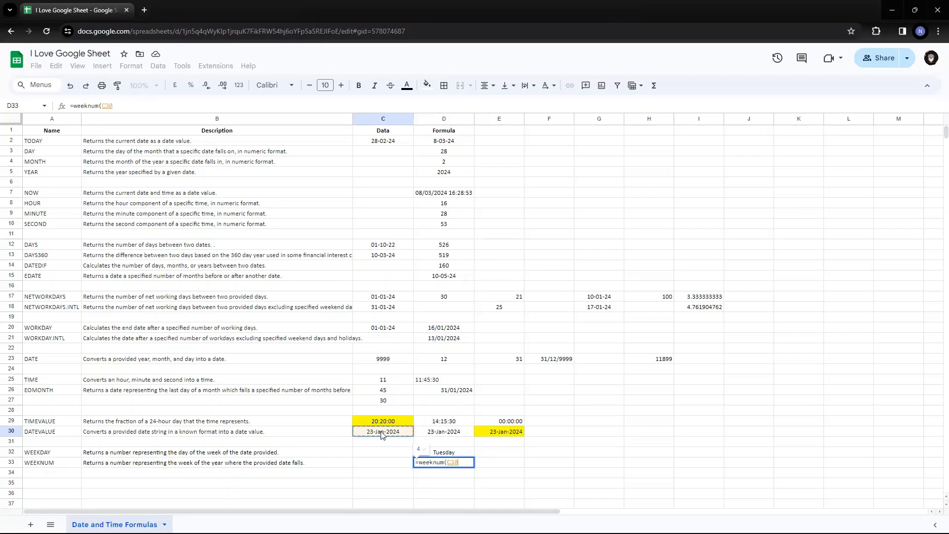
pyautogui.press('Return')
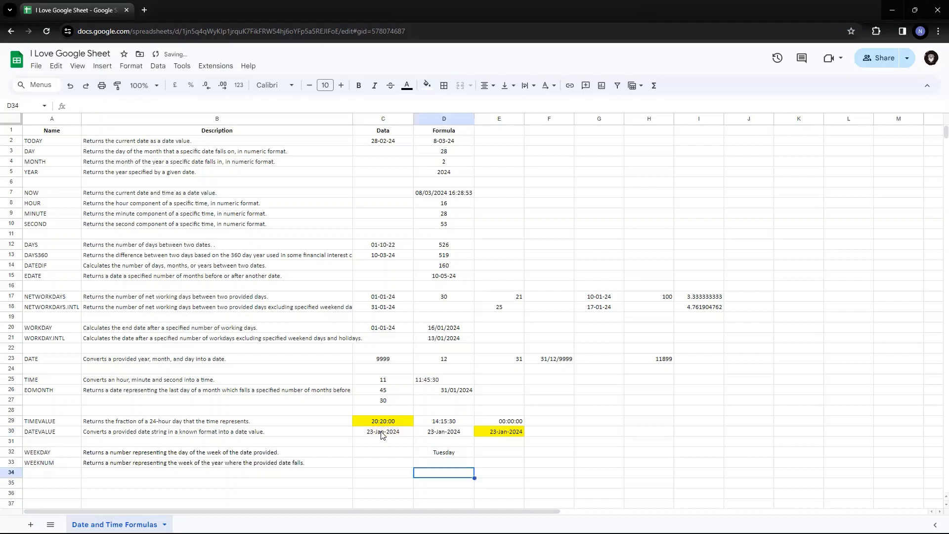
pyautogui.press('Up')
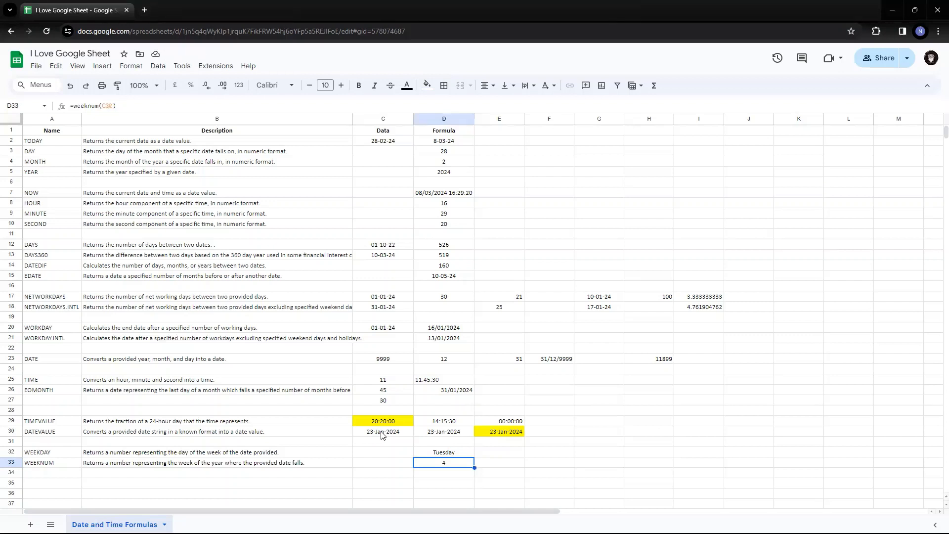
# Step: Change the date string in the DATEVALUE formula in C30 to 23/5/2024 and return to the WEEKNUM result in D33
pyautogui.click(382, 435)
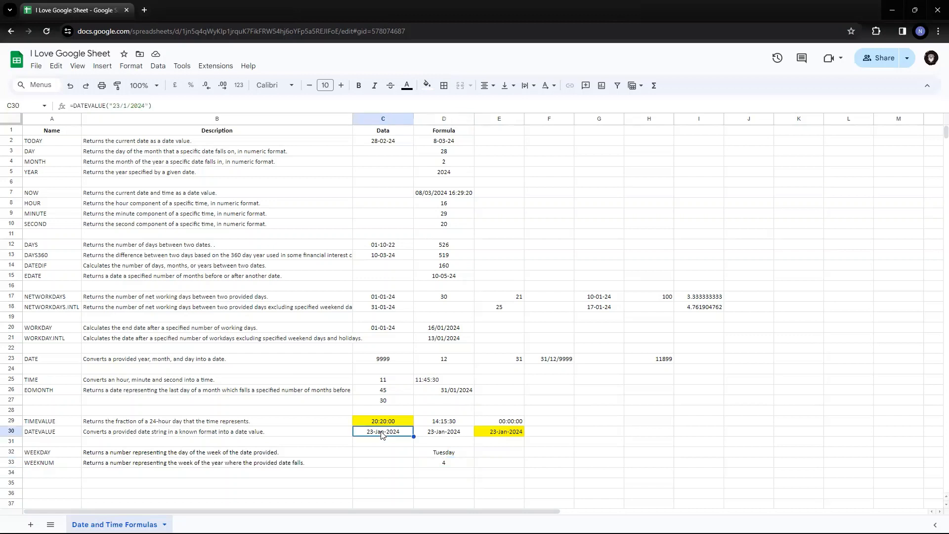
pyautogui.click(439, 468)
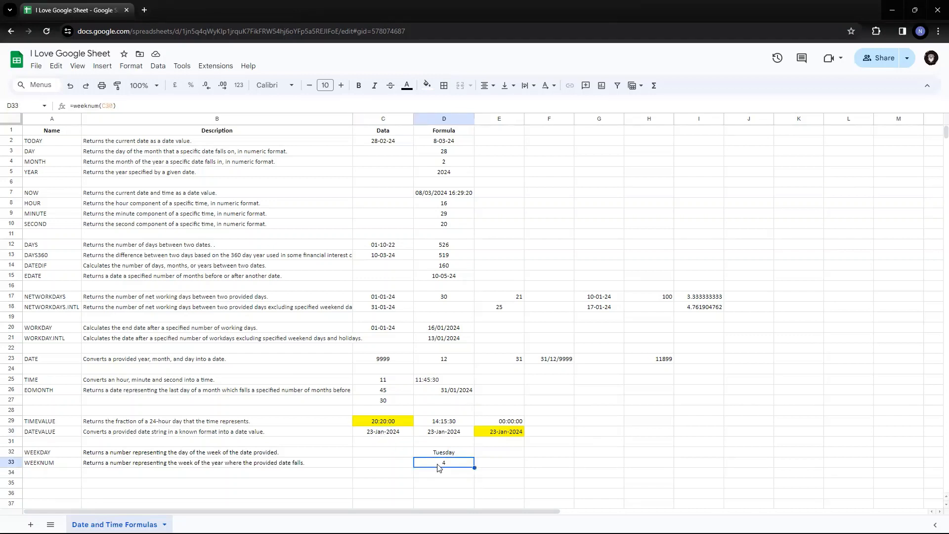
pyautogui.doubleClick(389, 436)
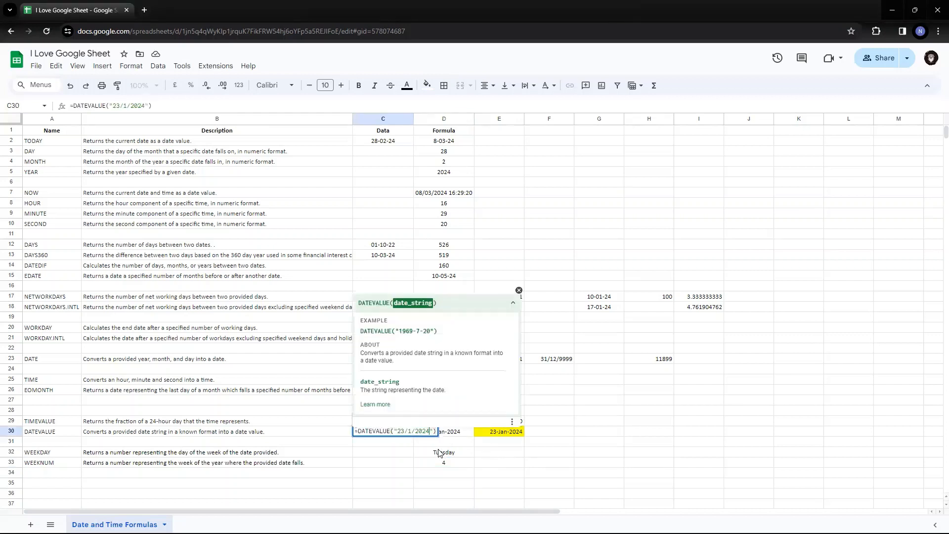
pyautogui.press('BackSpace')
pyautogui.write('5')
pyautogui.press('Return')
pyautogui.press('Down')
pyautogui.press('Down')
pyautogui.press('Right')
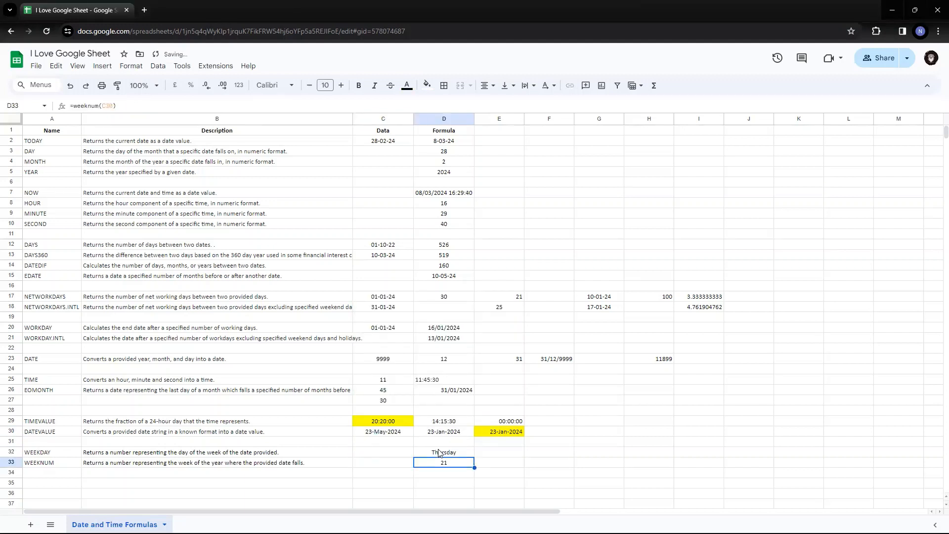
pyautogui.press('Up')
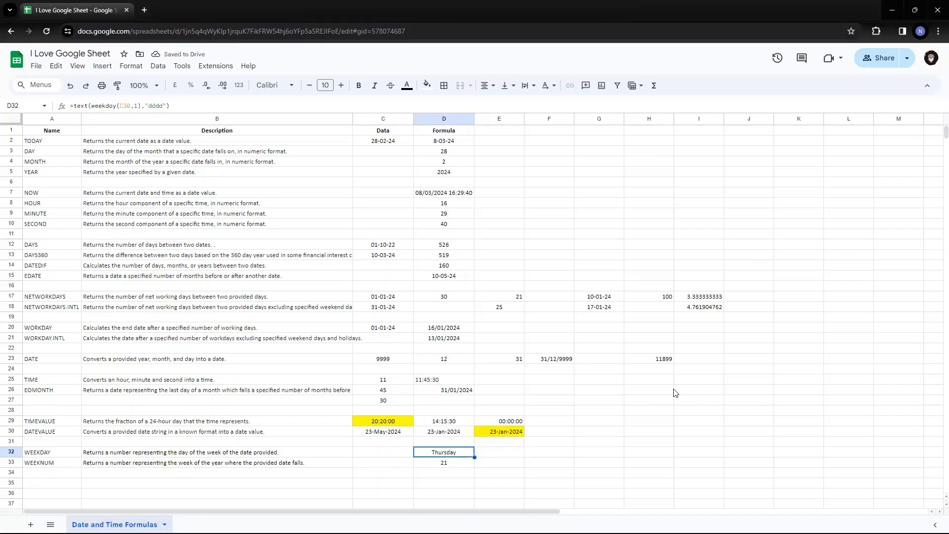
pyautogui.press('Left')
pyautogui.press('Right')
pyautogui.press('Down')
pyautogui.press('Up')
pyautogui.press('Down')
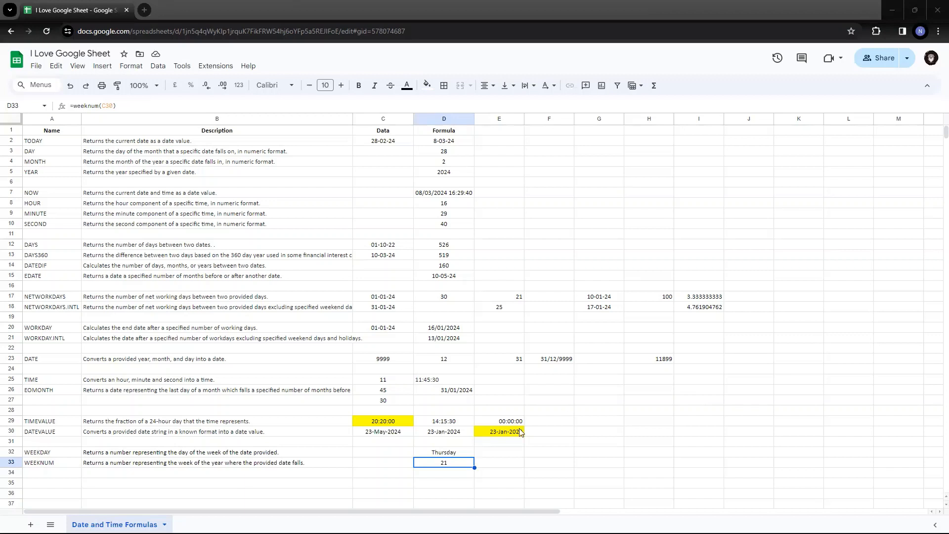
# Step: Try week type 2 as the second argument of the WEEKNUM formula in D33 and discard the edit
pyautogui.doubleClick(449, 464)
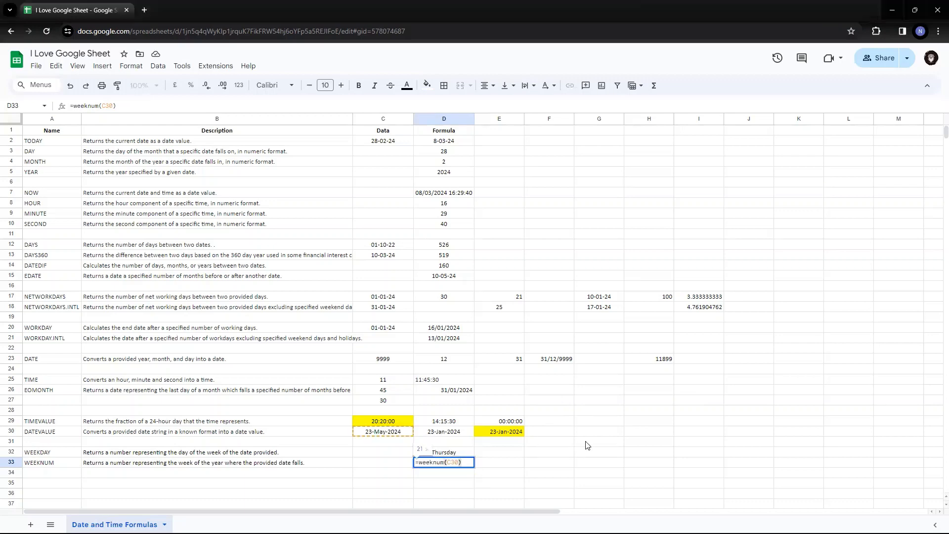
pyautogui.write(',')
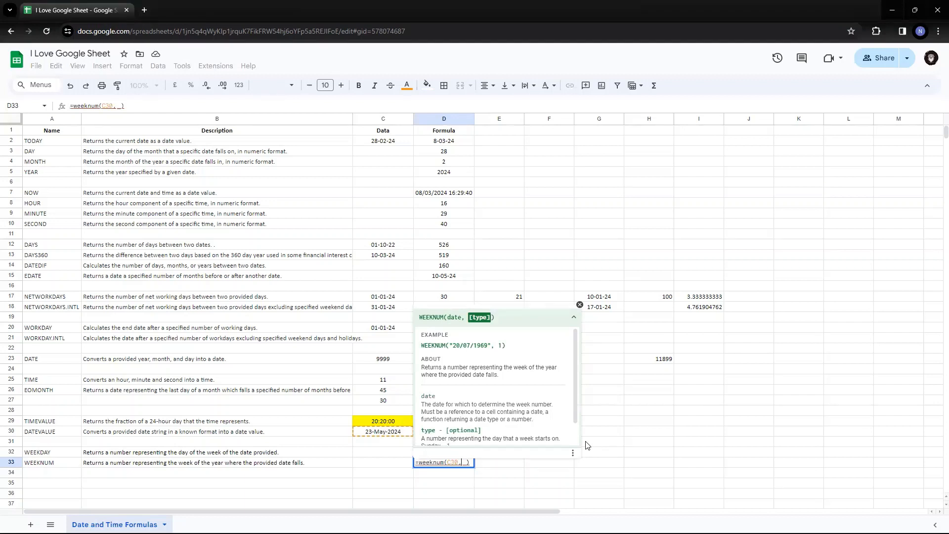
pyautogui.press('BackSpace')
pyautogui.write('1')
pyautogui.press('BackSpace')
pyautogui.write('2')
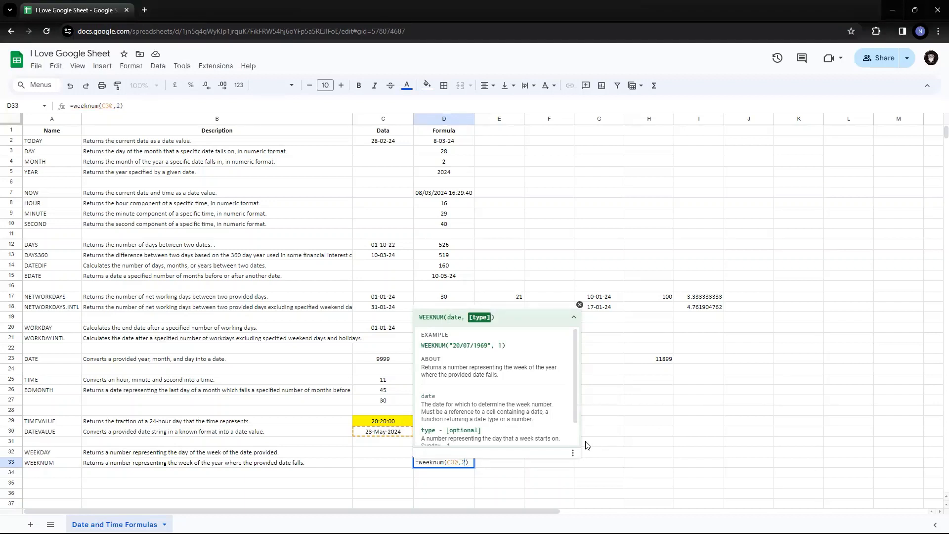
pyautogui.press('Escape')
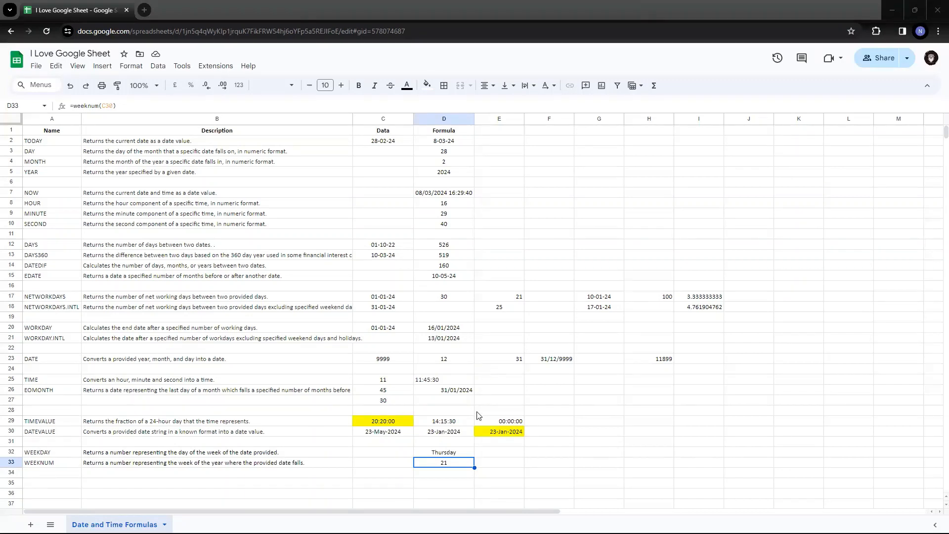
# Step: Examine the WEEKDAY and WEEKNUM entries in rows 32 and 33 with their formulas in column D
pyautogui.click(447, 454)
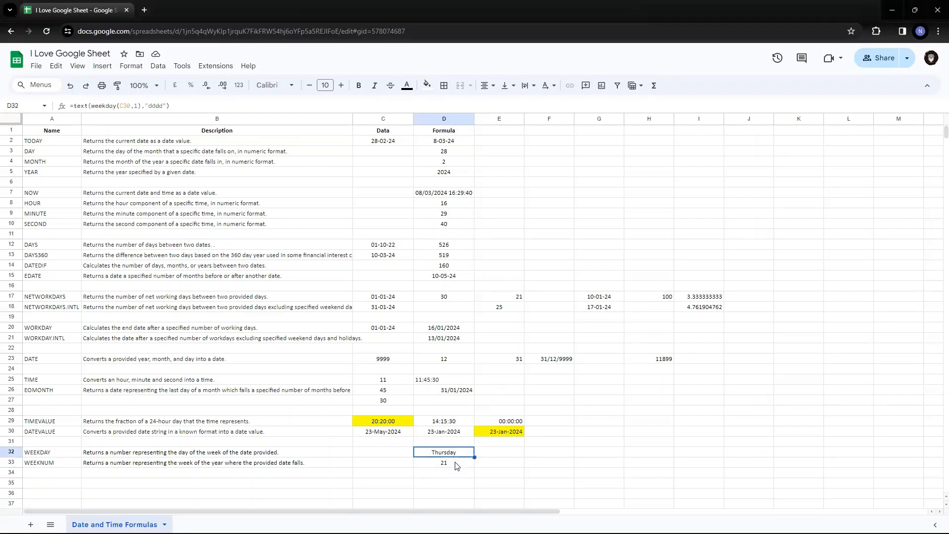
pyautogui.click(456, 466)
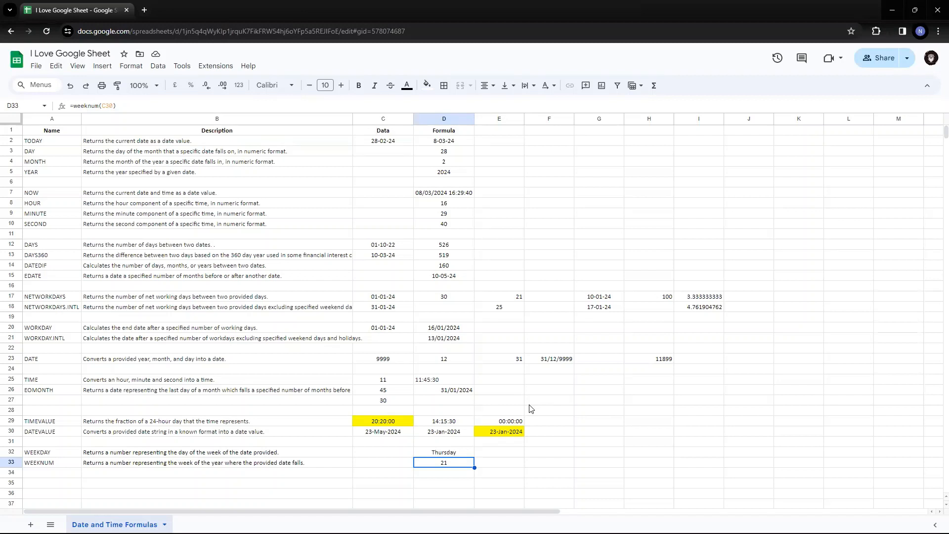
pyautogui.press('Up')
pyautogui.press('Left')
pyautogui.press('Left')
pyautogui.press('Left')
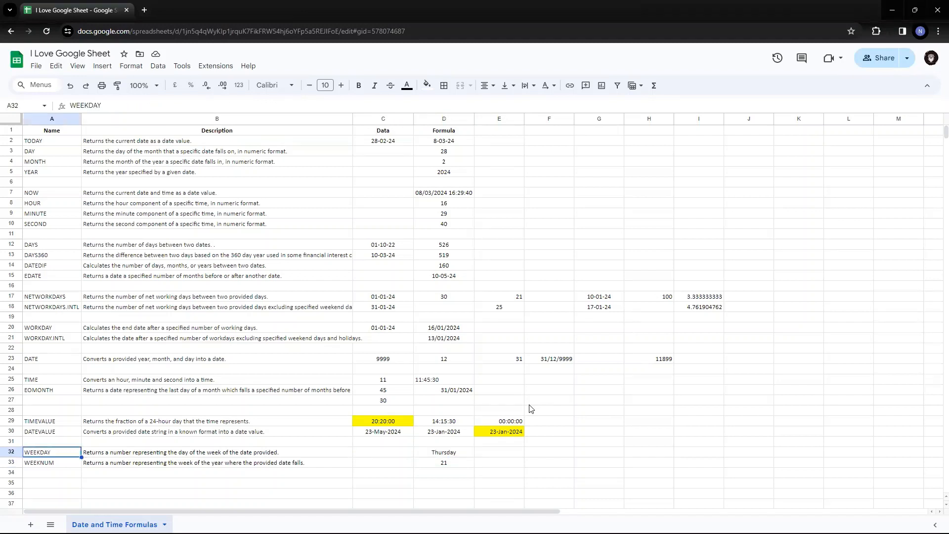
pyautogui.press('Right')
pyautogui.press('Right')
pyautogui.press('Right')
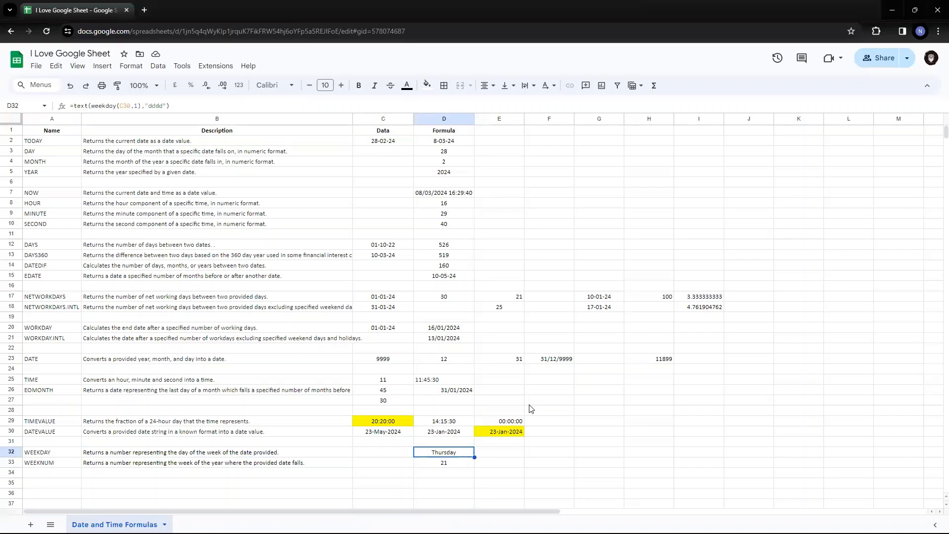
pyautogui.hotkey('shift', 'Down')
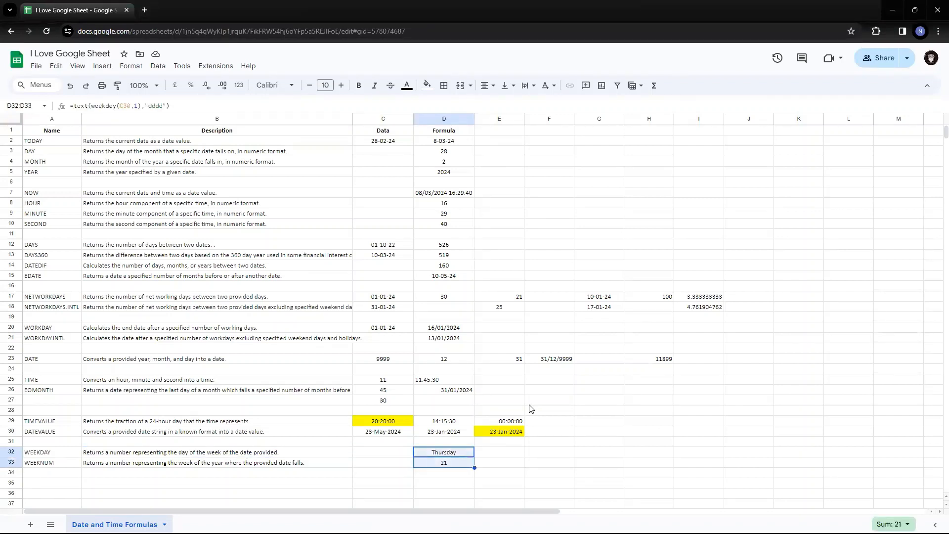
pyautogui.hotkey('shift', 'Up')
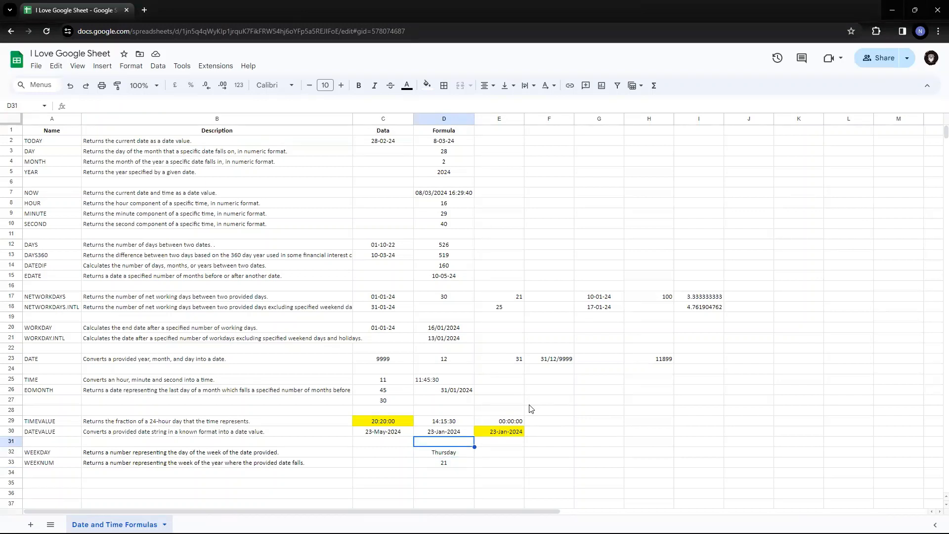
pyautogui.press('Left')
pyautogui.press('Left')
pyautogui.press('Left')
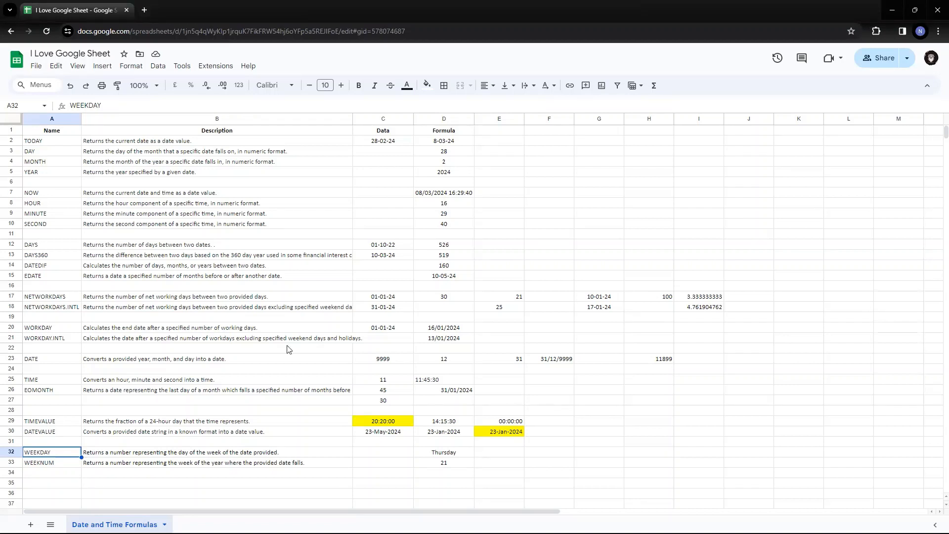
pyautogui.moveTo(347, 270)
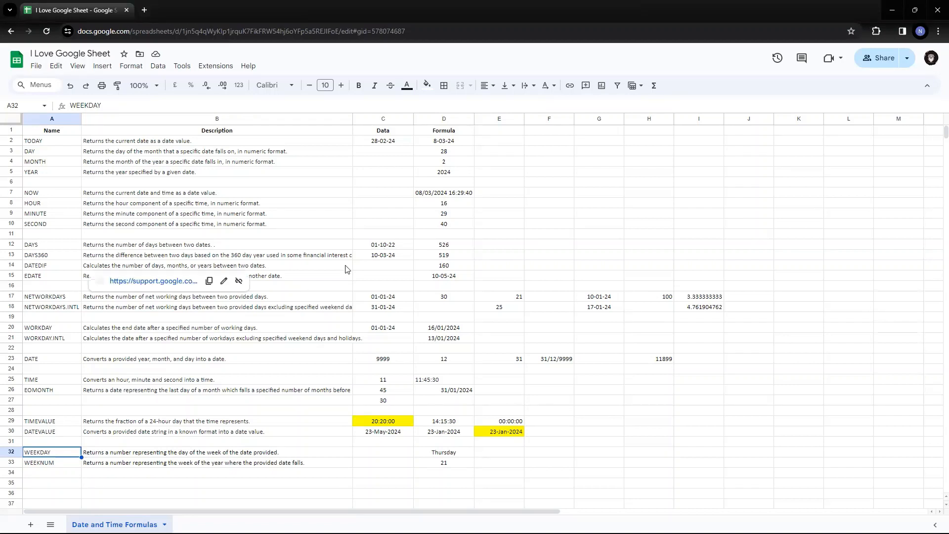